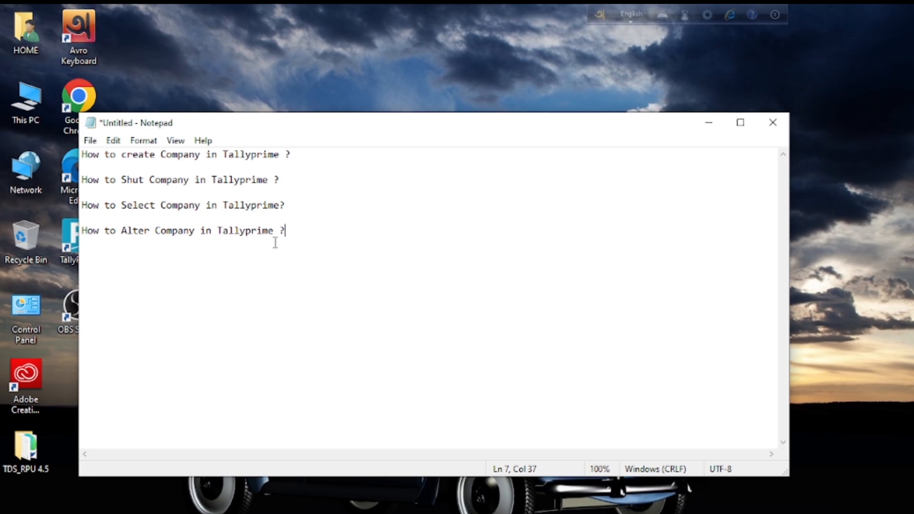
- Minimize the Notepad note listing four TallyPrime company questions to uncover the desktop
click(709, 122)
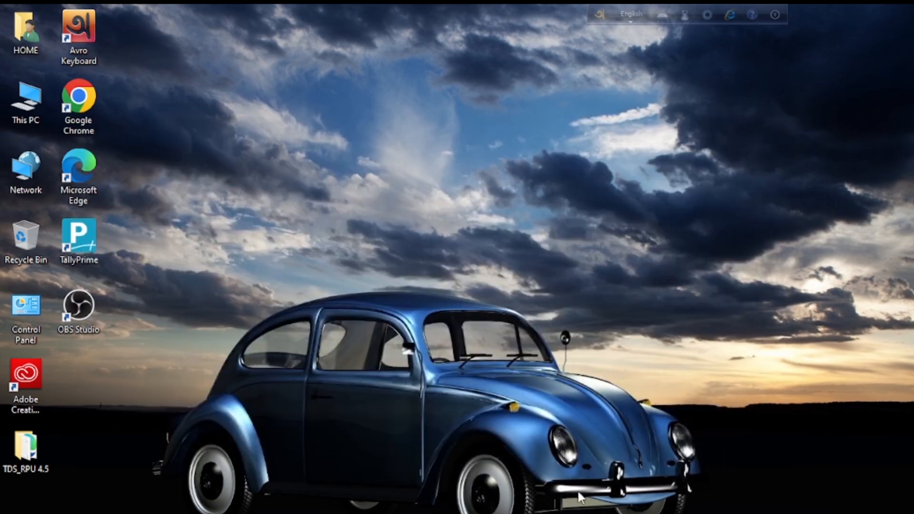
- Switch to TallyPrime from the taskbar, showing Tally Prime CCTH at the Gateway of Tally
click(561, 513)
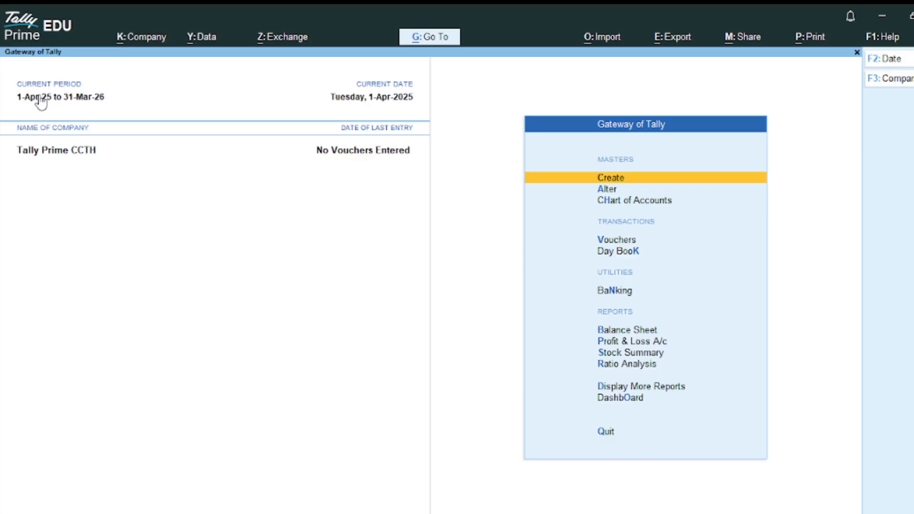
- Check the current period without changing it, then open the Change Company list with F3
click(68, 100)
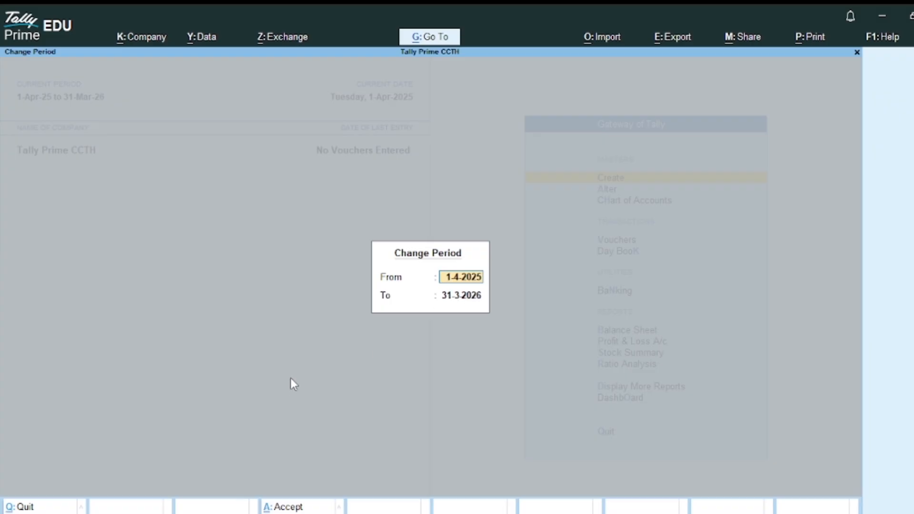
key(Escape)
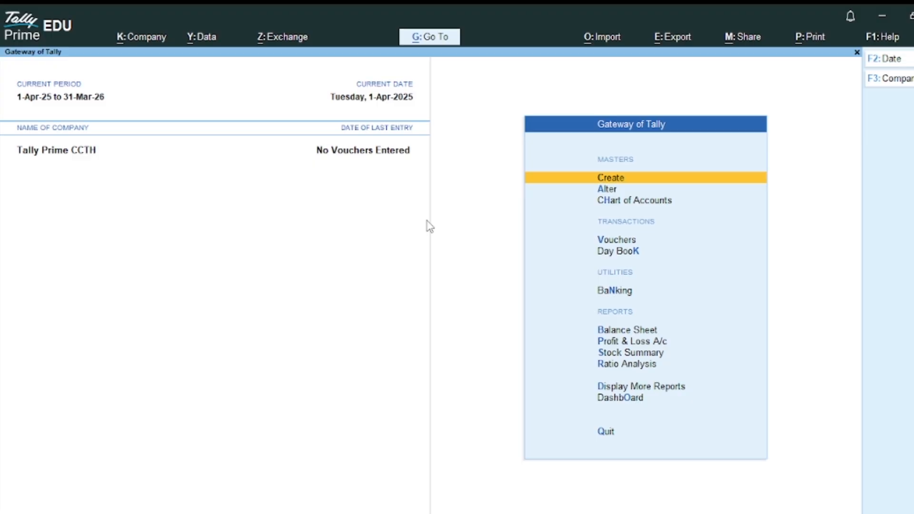
key(F3)
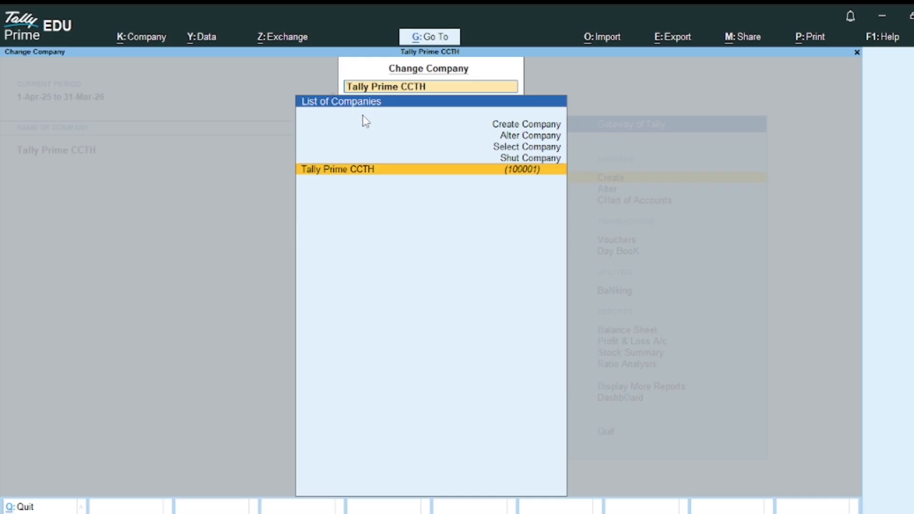
- Start a company named Computecareer, mailing name Computecareer, with address Chandannagar, Hooghly
click(529, 133)
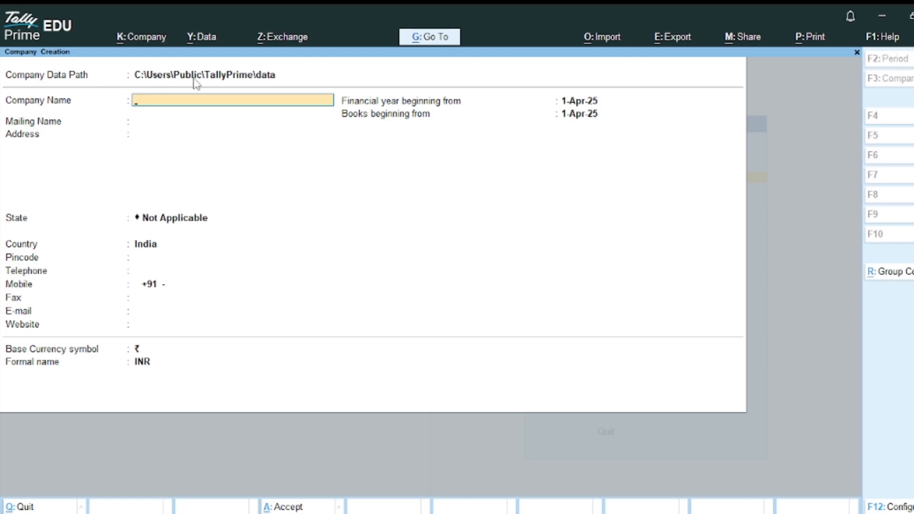
text(Computecareer)
key(Return)
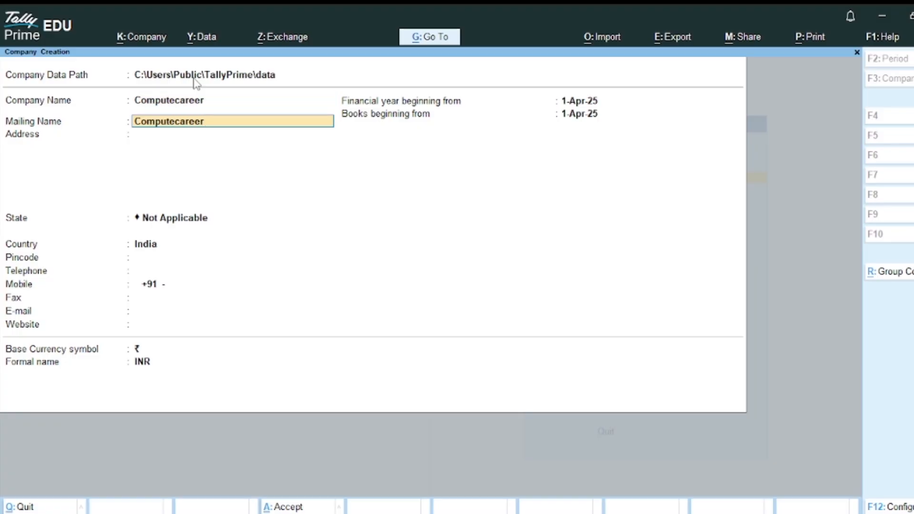
click(226, 134)
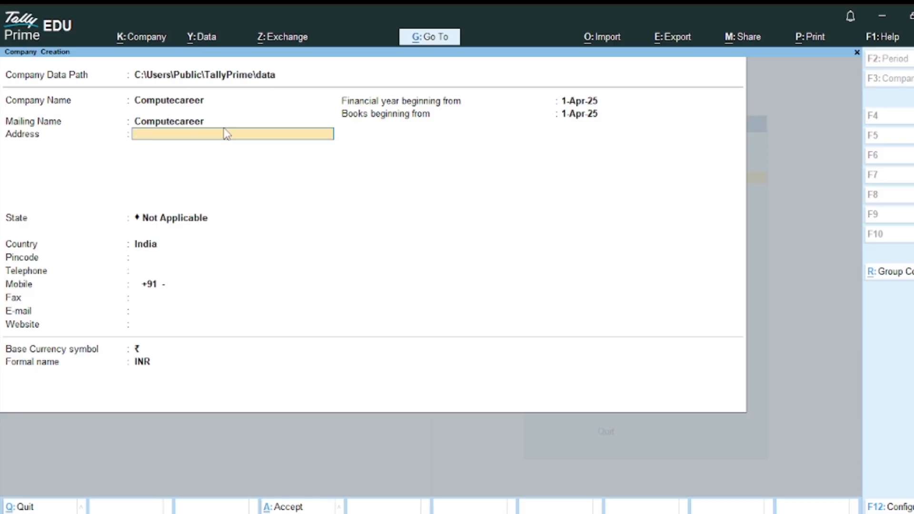
text(Chandannagar, Hoogh)
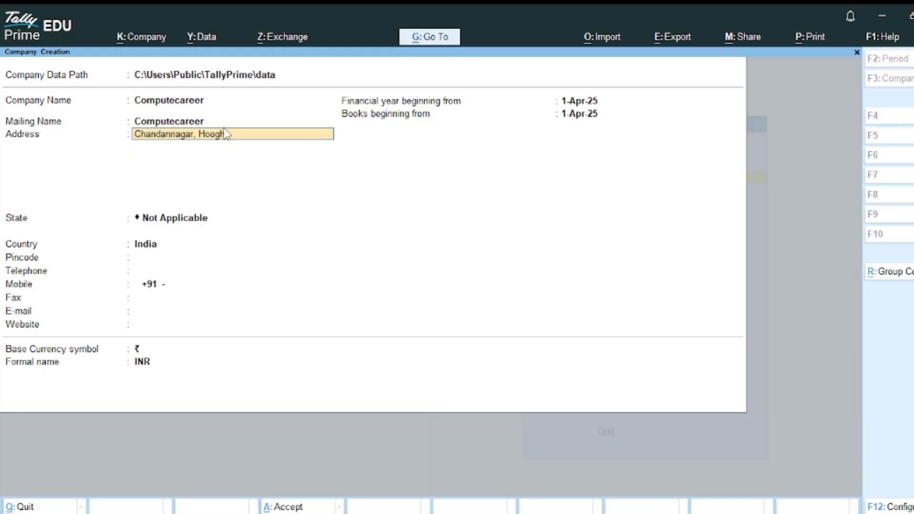
text(ly)
key(Return)
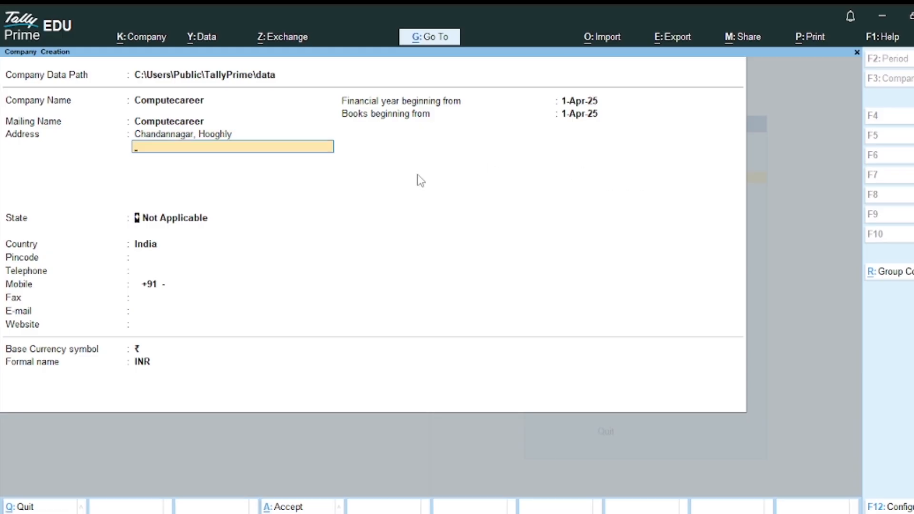
key(Return)
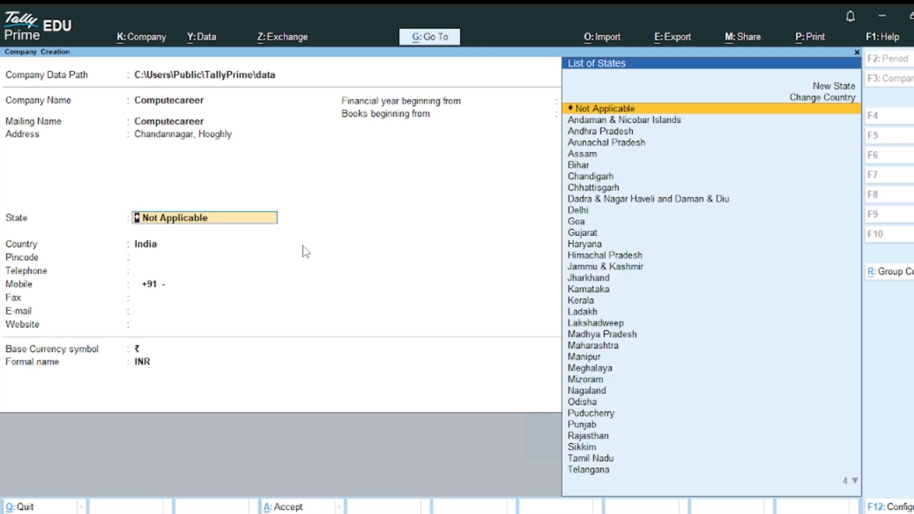
- Set state West Bengal and pincode 712139, keep books from 1-Apr-25, and save Computecareer
text(Wes)
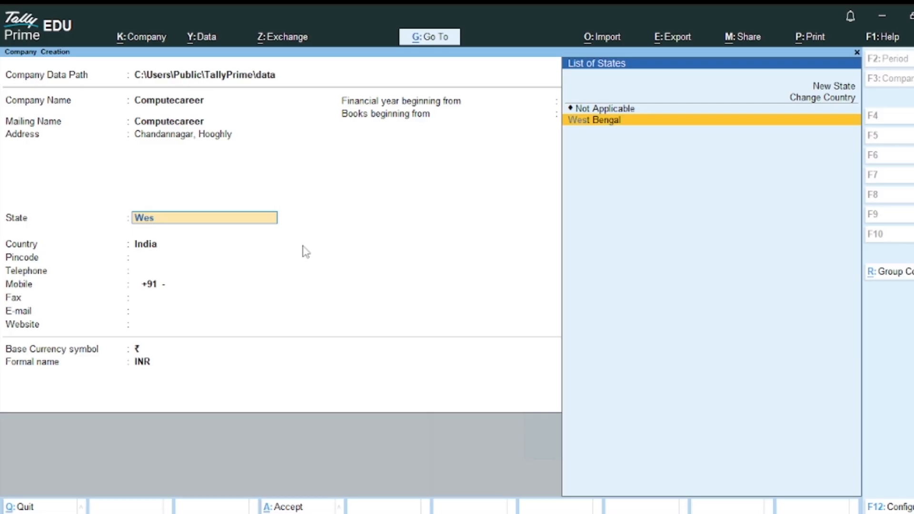
key(Return)
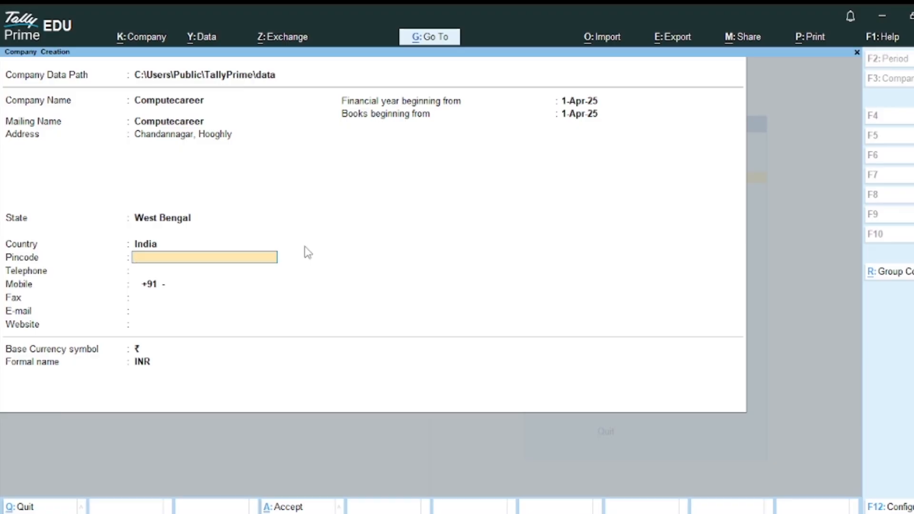
text(712139)
key(Return)
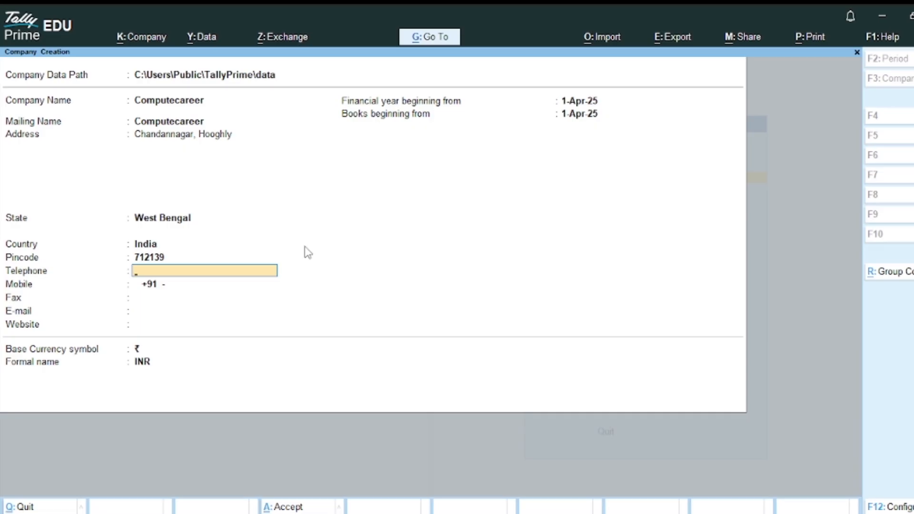
key(Return)
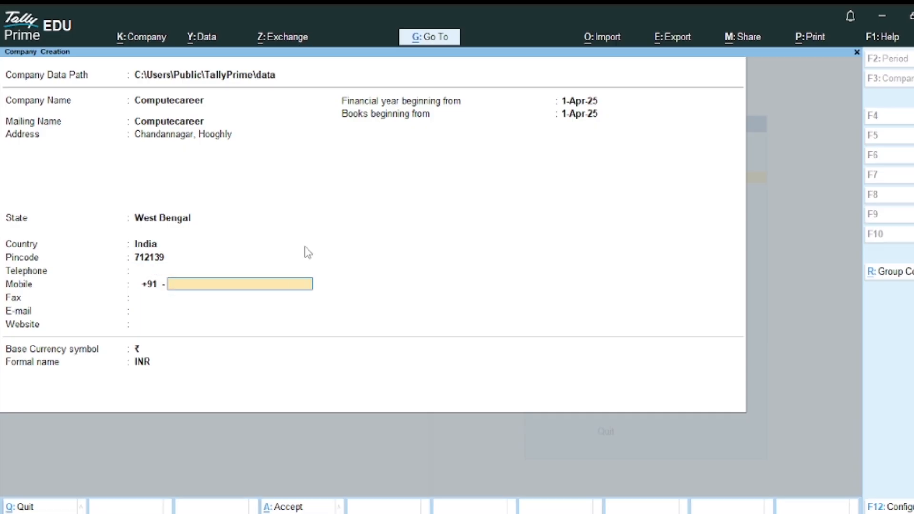
key(Return)
key(Return)
key(Return)
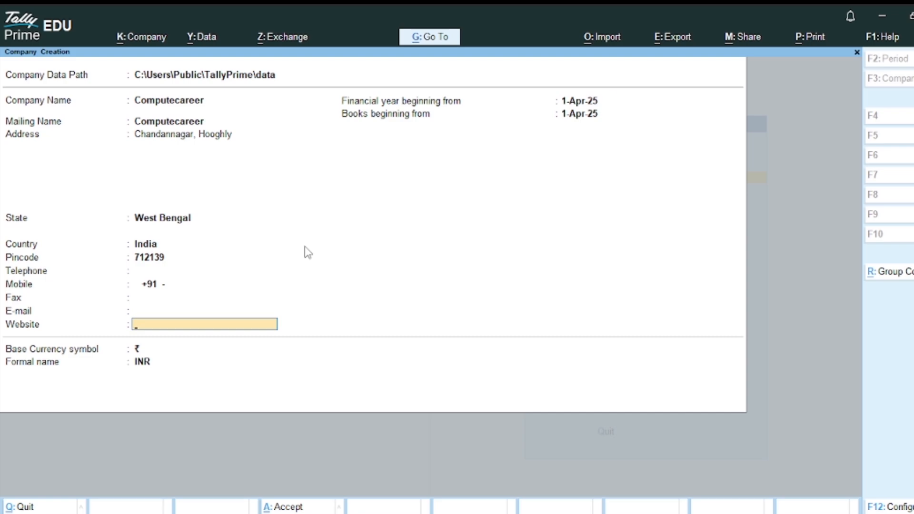
key(Return)
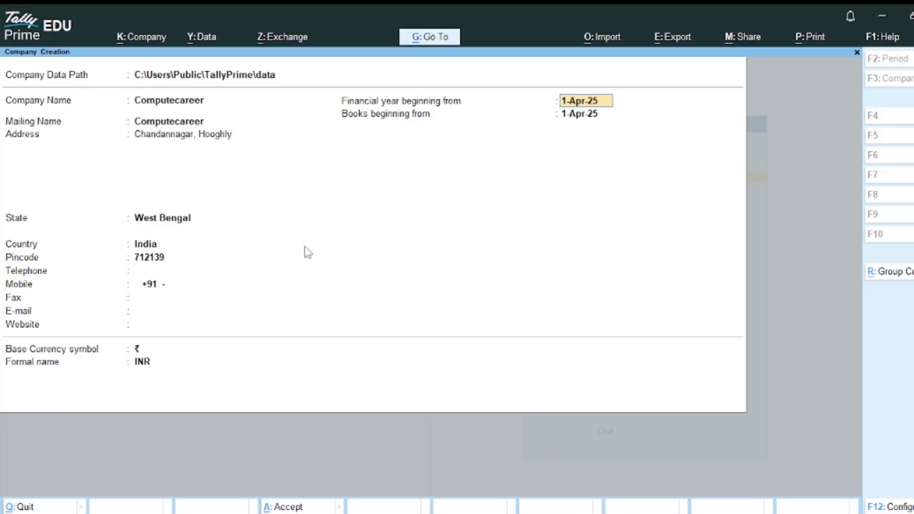
key(Return)
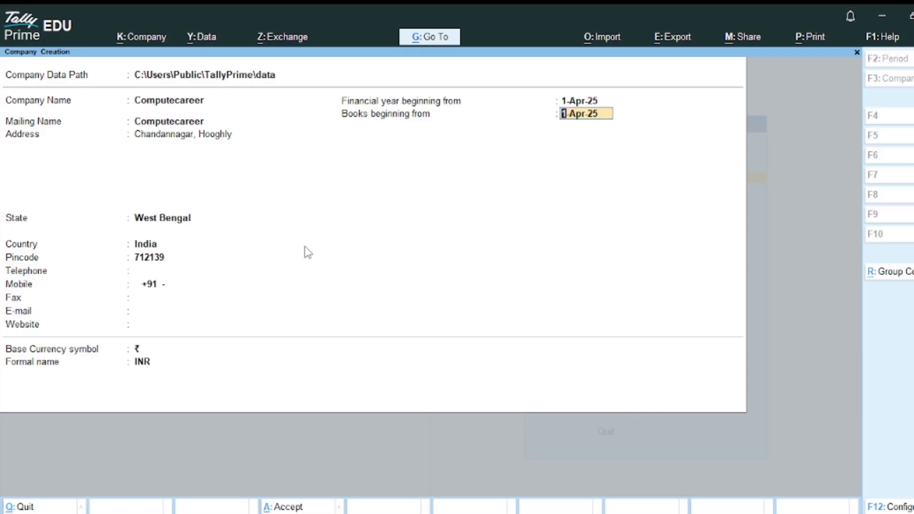
key(ctrl+a)
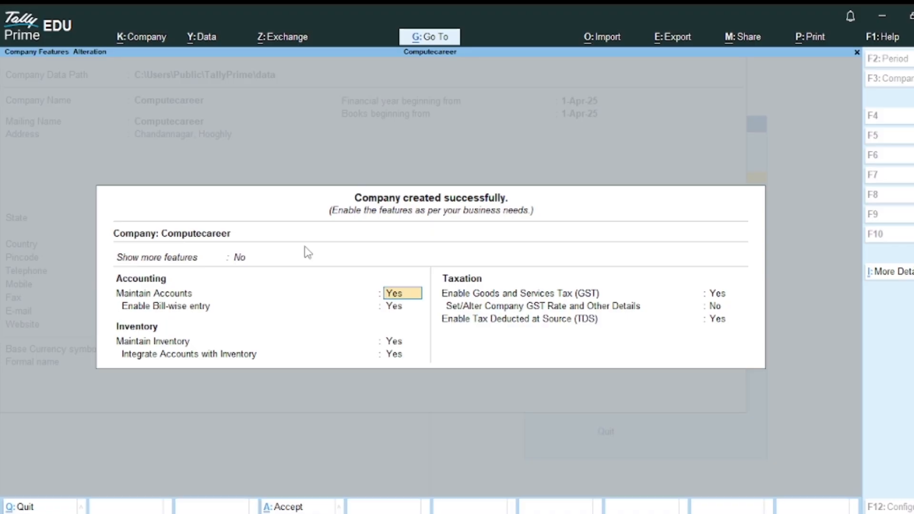
- Set Show more features and Show all features to Yes, then accept Computecareer's Company Features
click(304, 246)
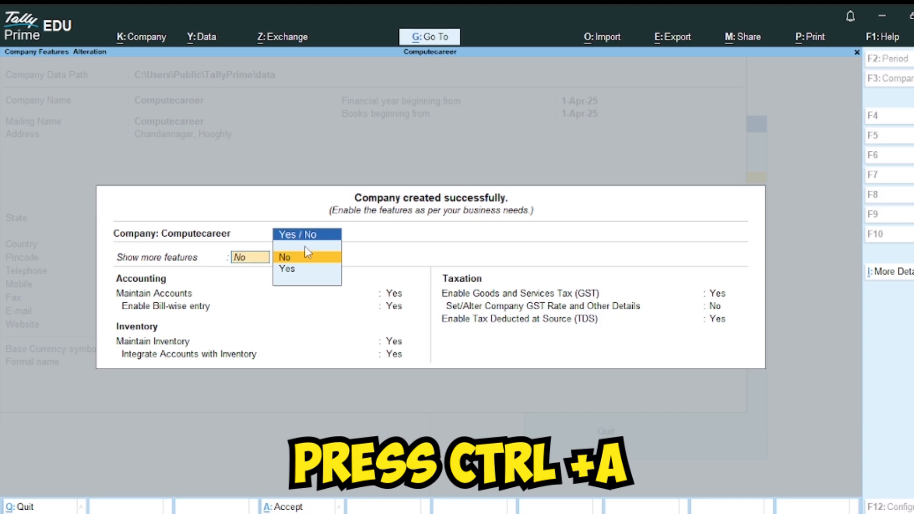
key(Down)
key(Return)
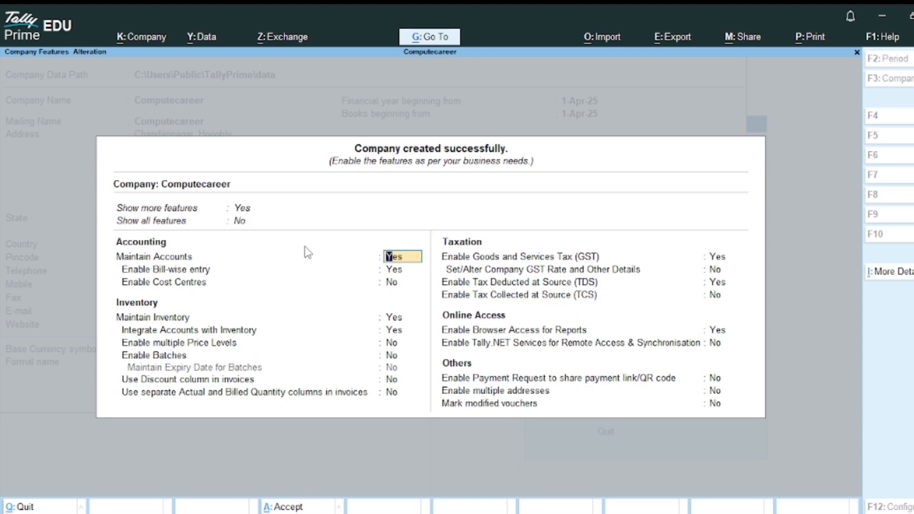
key(Up)
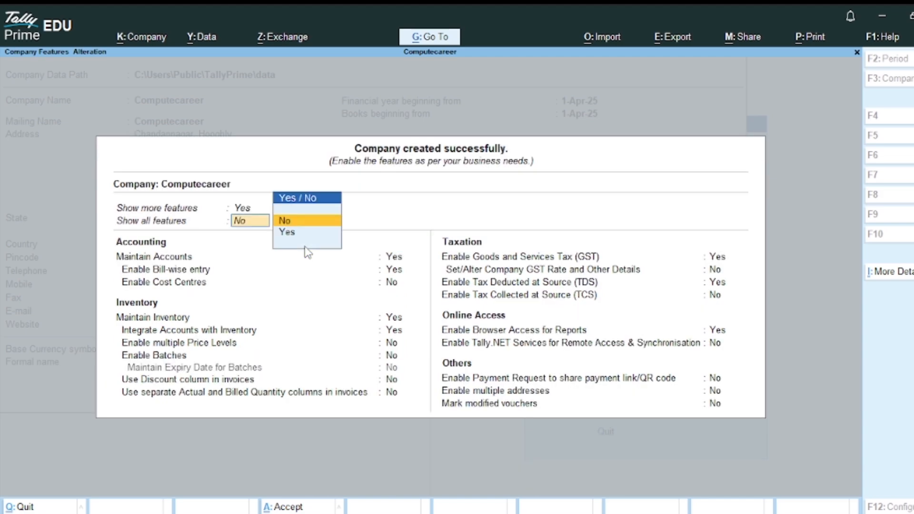
key(Down)
key(Return)
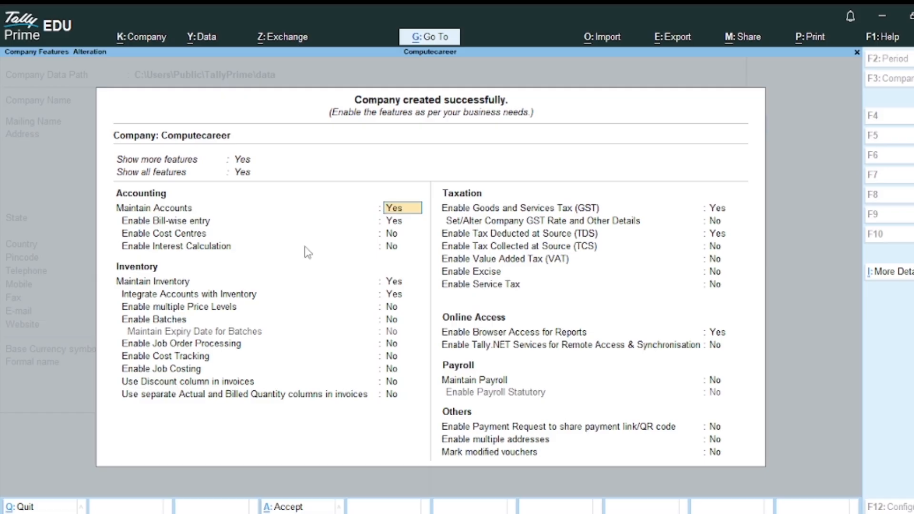
key(ctrl)
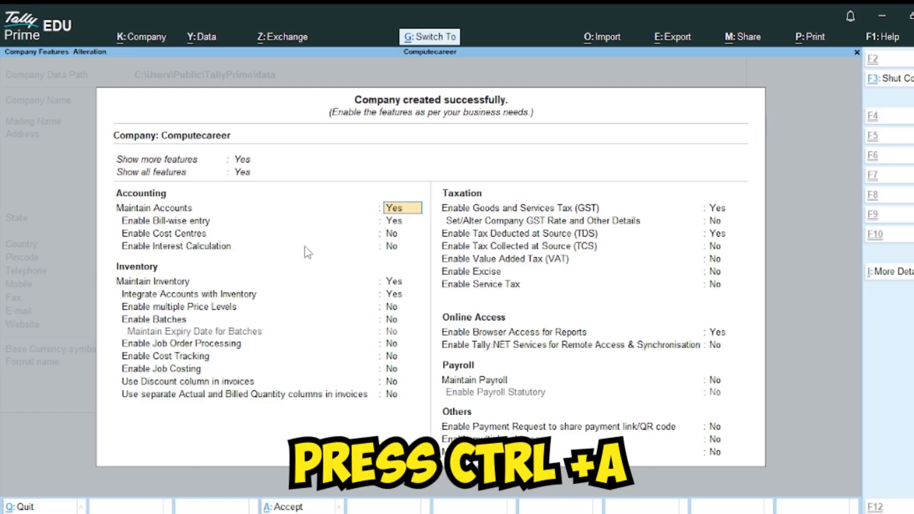
key(ctrl+a)
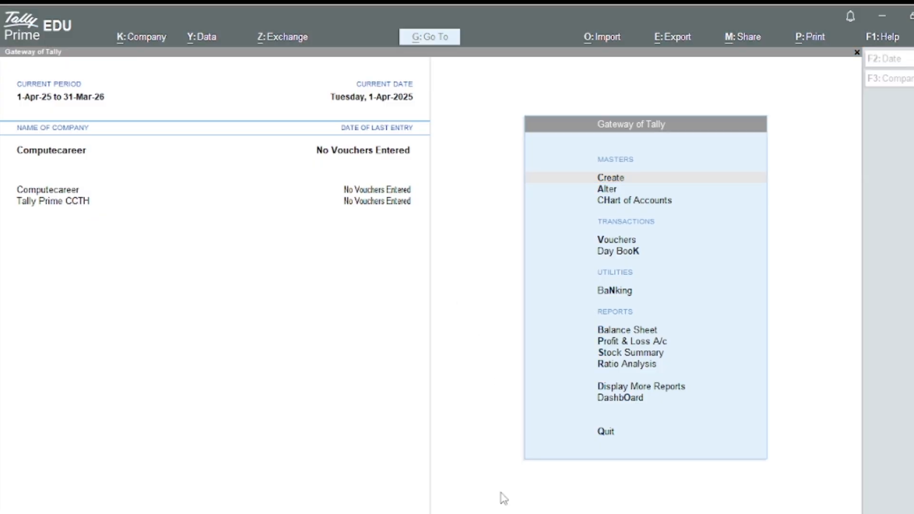
- Shut Tally Prime CCTH through Alt+K, leaving Computecareer as the only loaded company
click(177, 263)
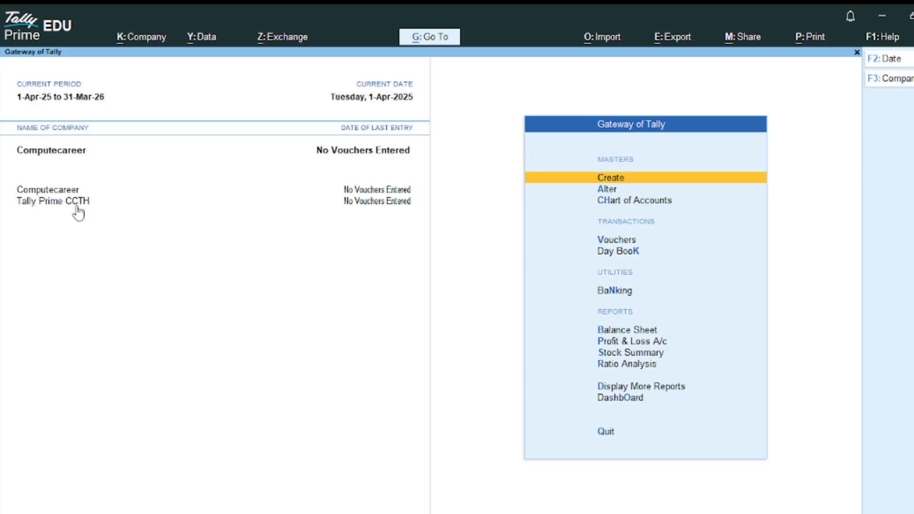
click(76, 205)
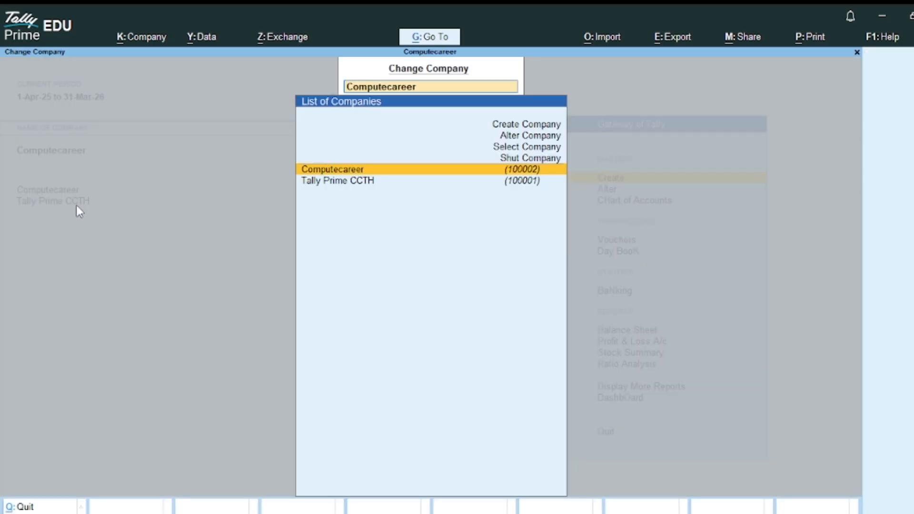
key(Escape)
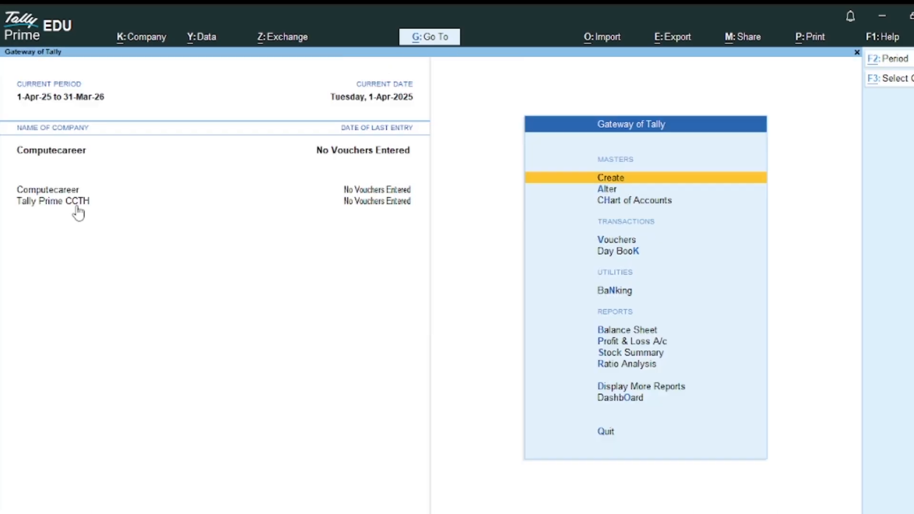
key(alt+k)
key(Down)
key(Down)
key(Down)
key(Down)
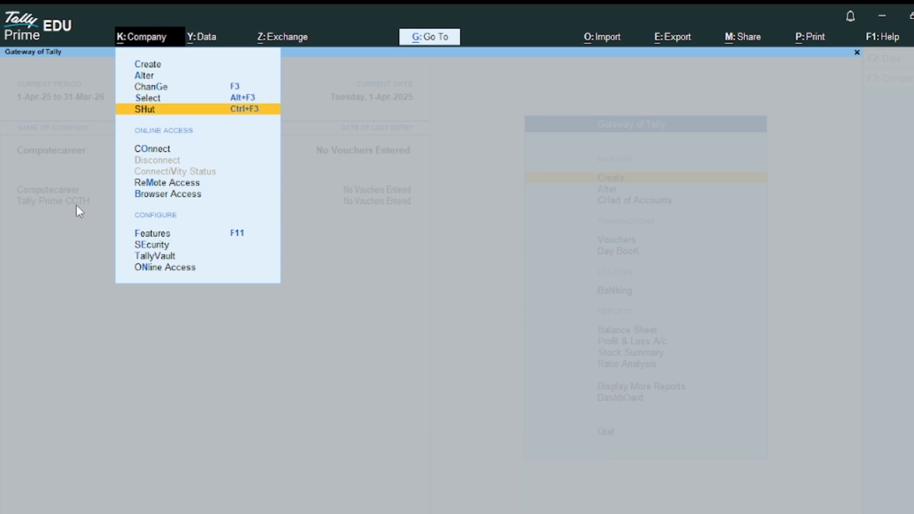
key(Return)
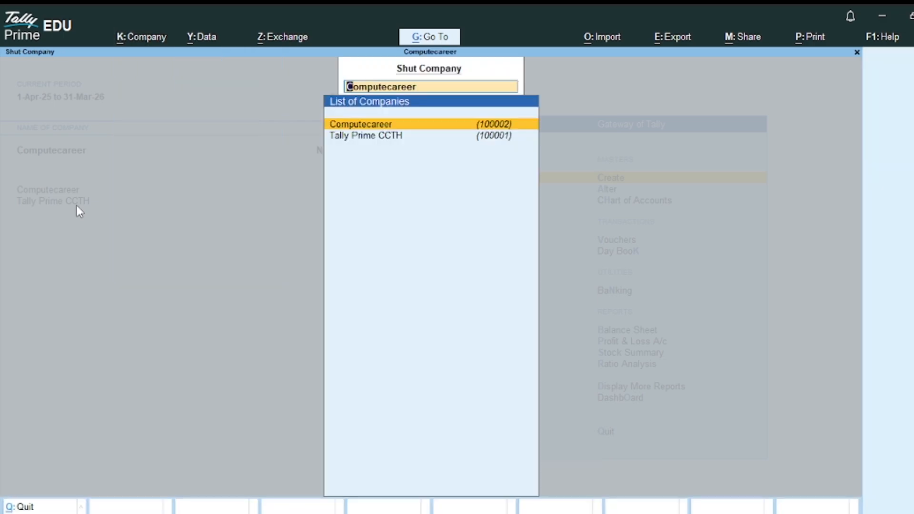
key(Down)
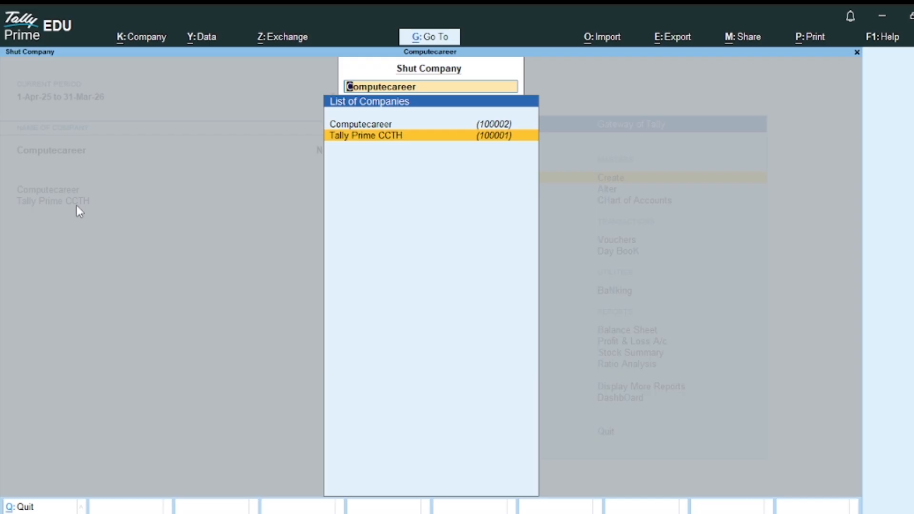
key(Return)
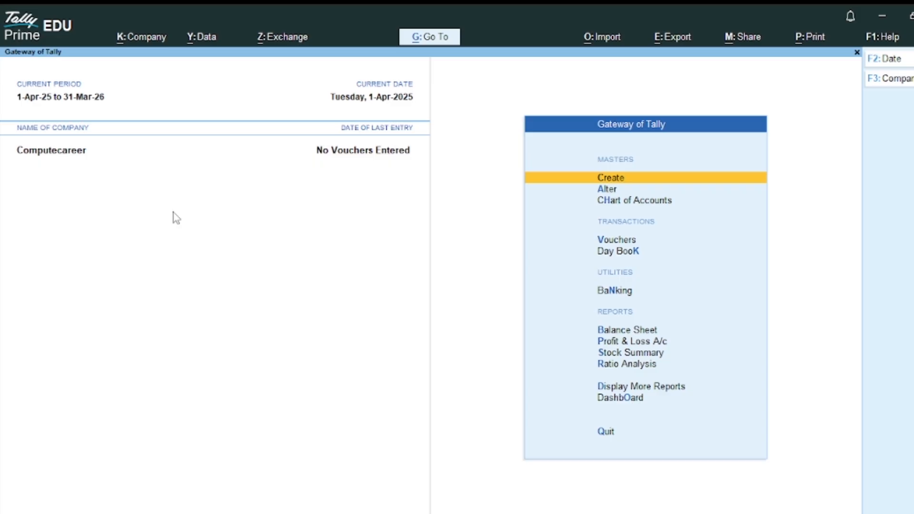
- Reload Tally Prime CCTH from the stored companies list, filtering by 'tally'
key(F3)
key(Up)
key(Up)
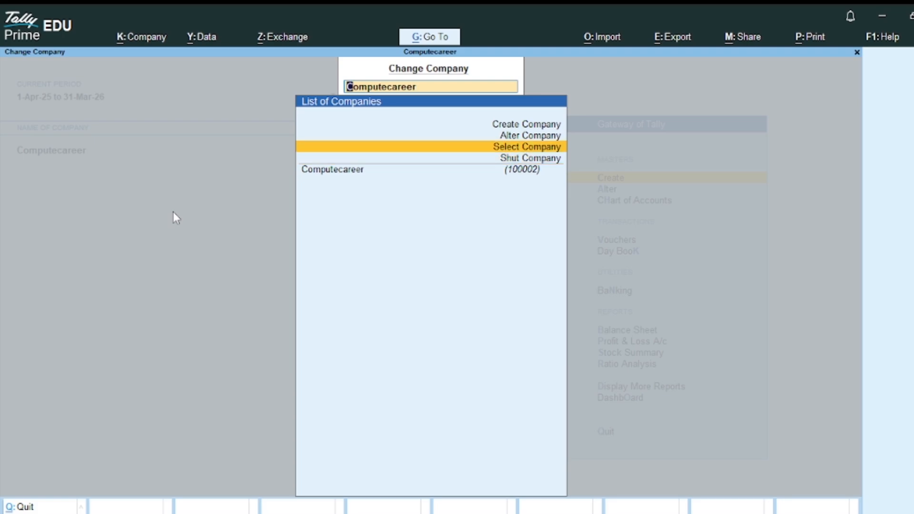
key(Return)
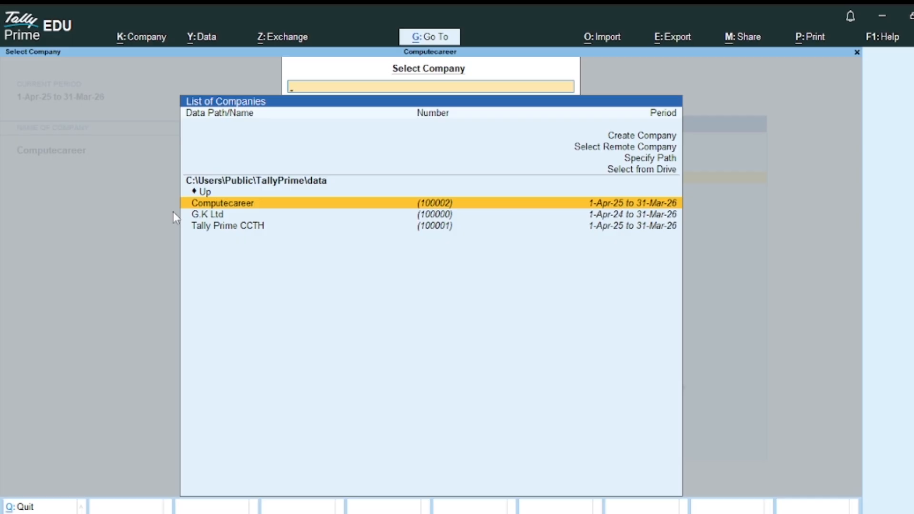
key(Down)
key(Down)
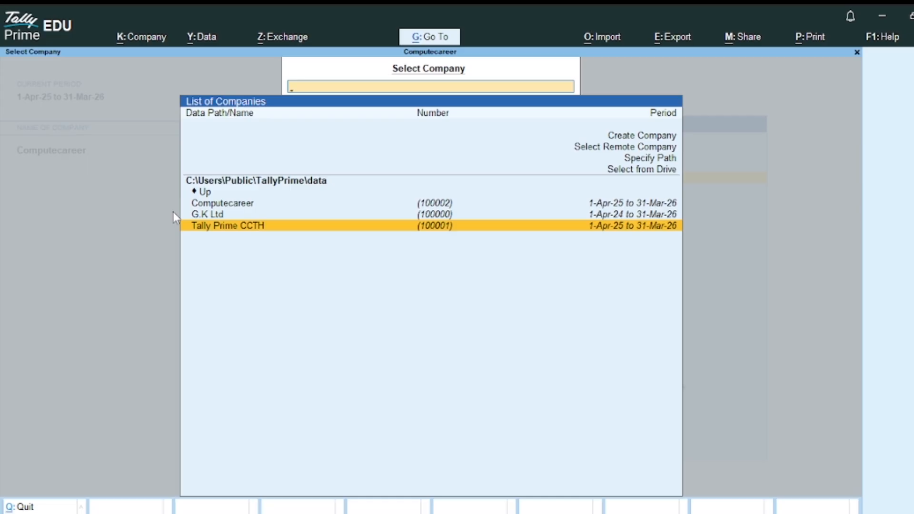
text(tally)
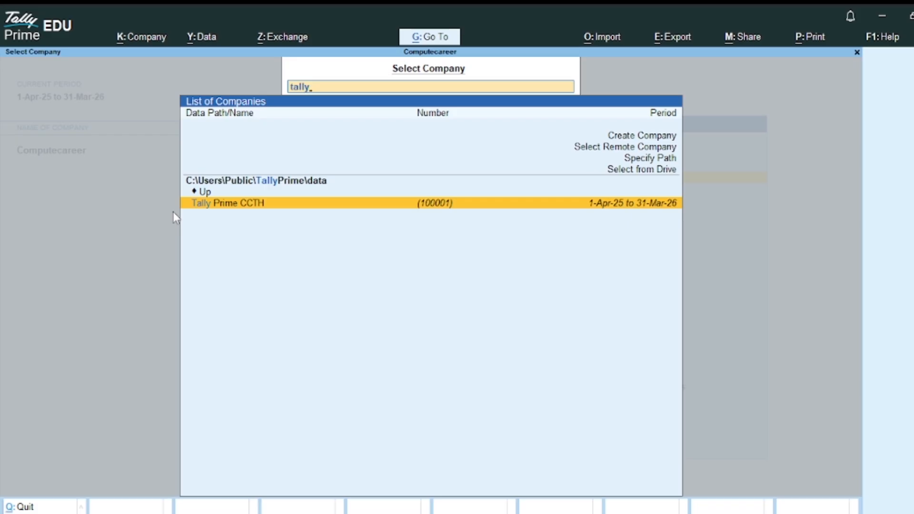
key(Return)
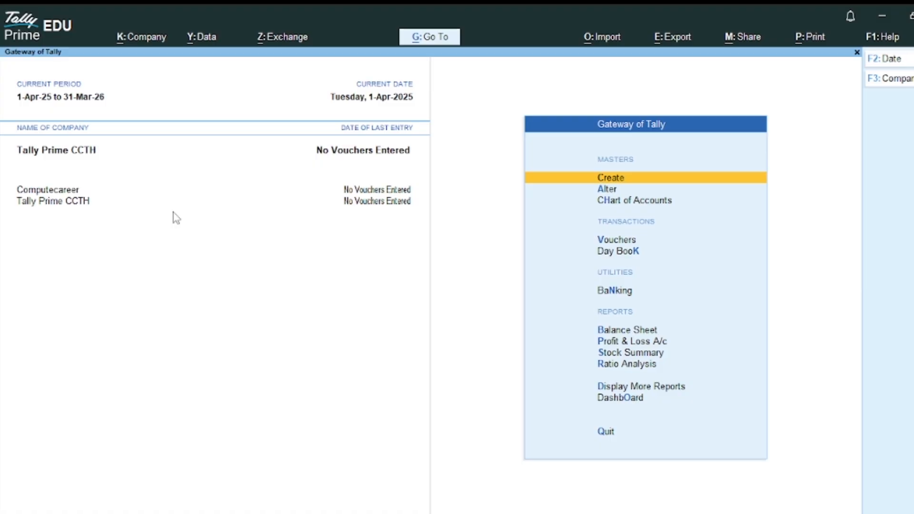
- Open Alter Company from the company list and highlight Computecareer (100002)
click(174, 214)
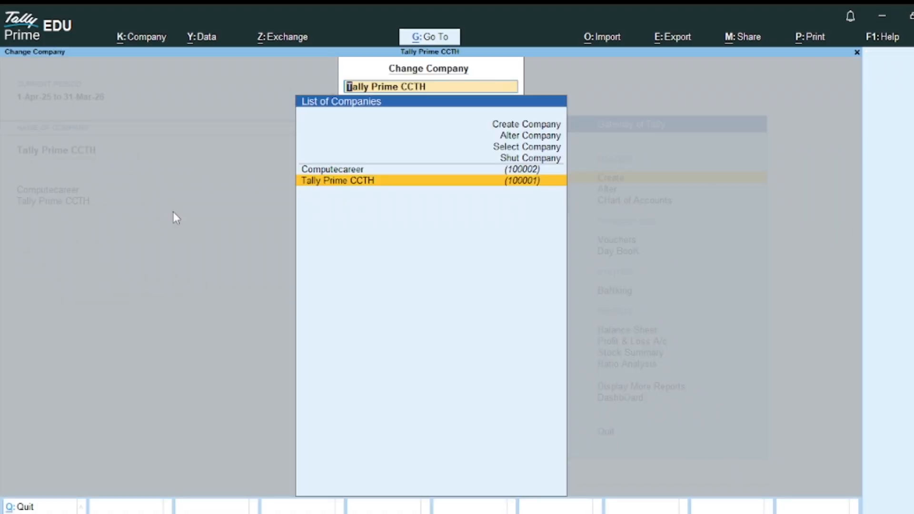
key(Up)
key(Up)
key(Up)
key(Up)
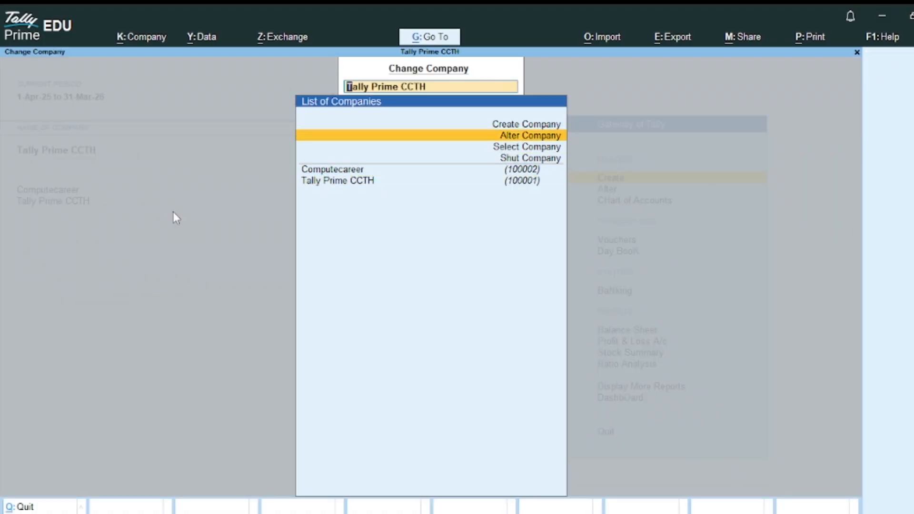
key(Return)
key(Up)
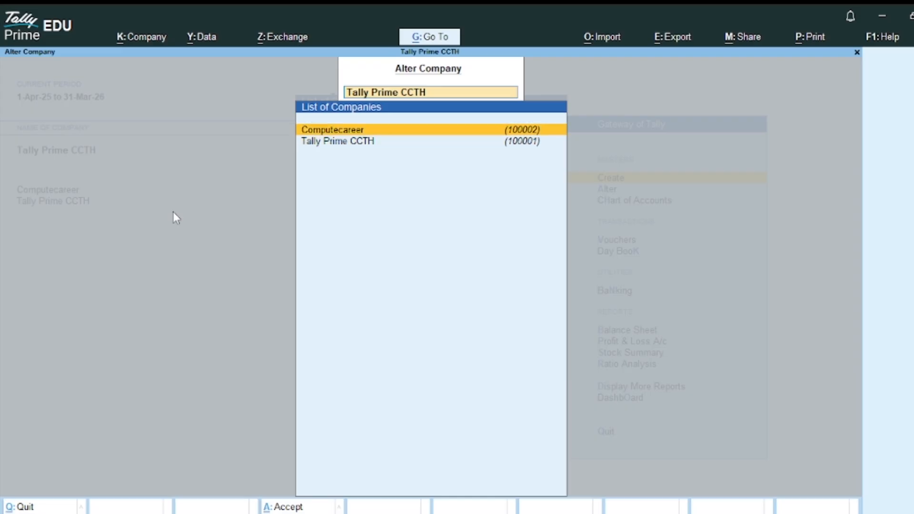
- Capitalize the name to ComputeCareer, keep the other details, save, and return to the Gateway
key(Return)
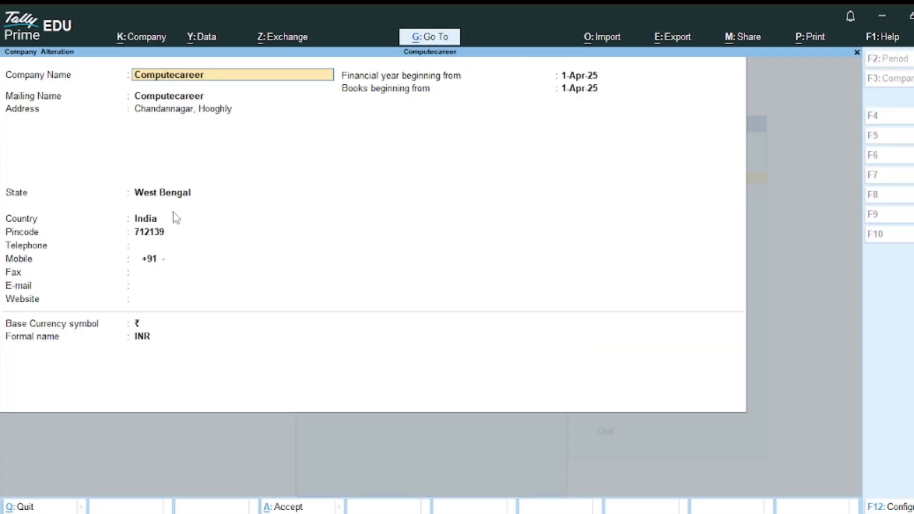
key(BackSpace)
text(C)
key(Return)
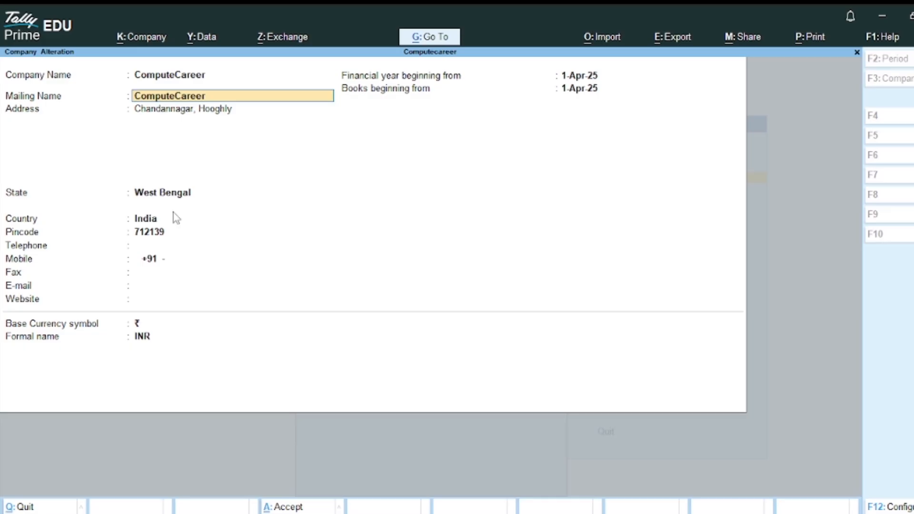
key(Return)
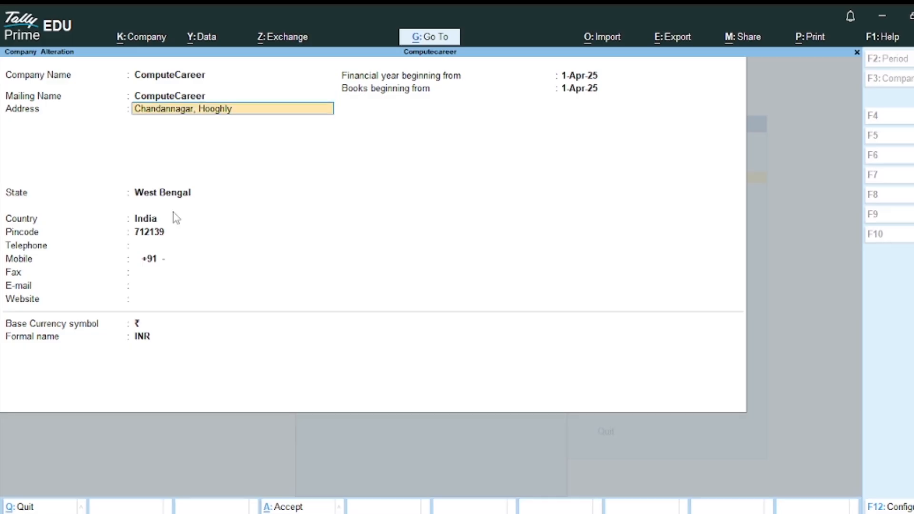
key(Return)
key(Return)
key(Return)
key(Return)
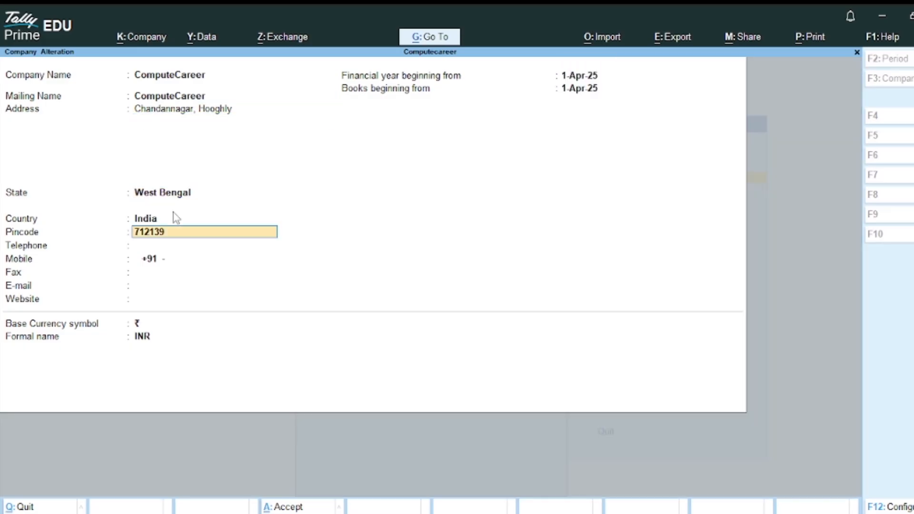
key(Return)
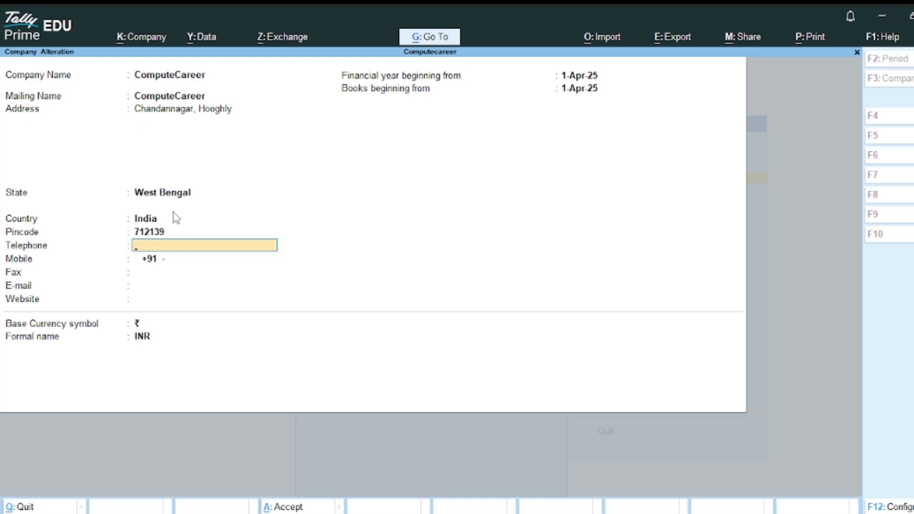
key(Return)
key(Return)
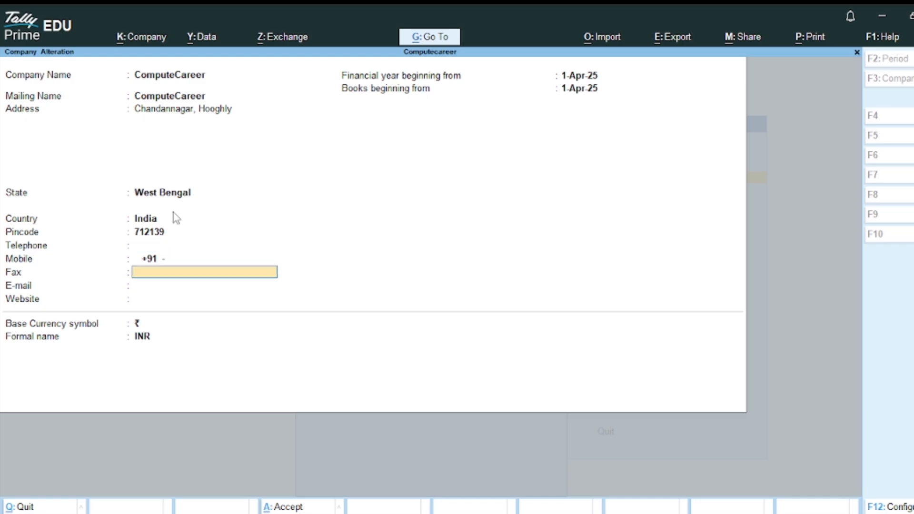
key(Return)
key(ctrl)
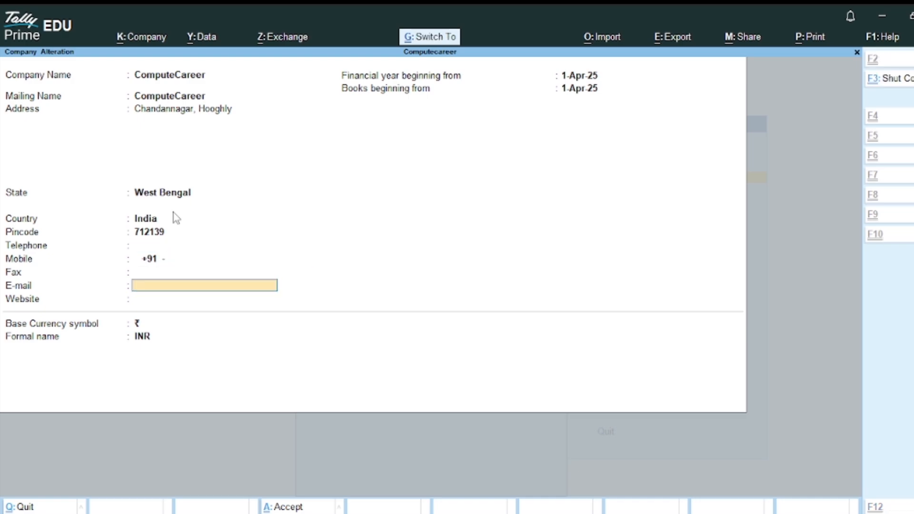
key(ctrl+a)
key(Escape)
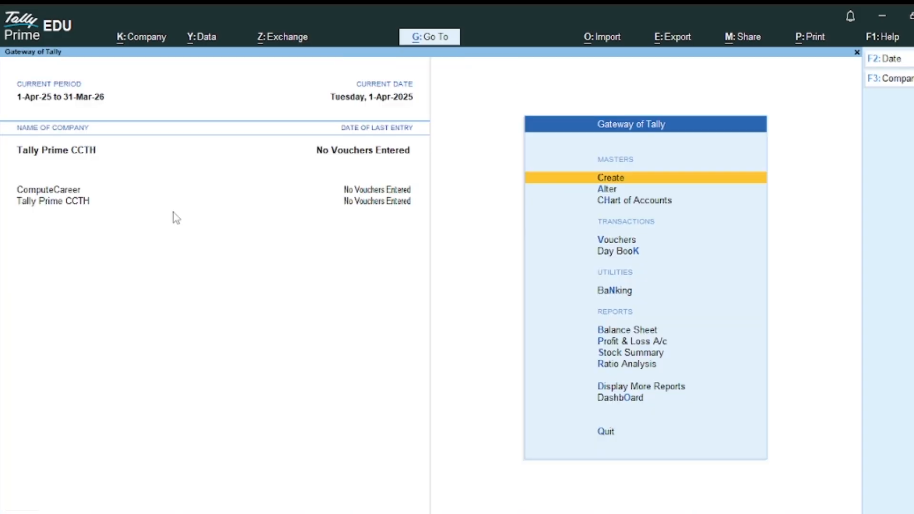
- Open the company alteration form for ComputeCareer
click(71, 204)
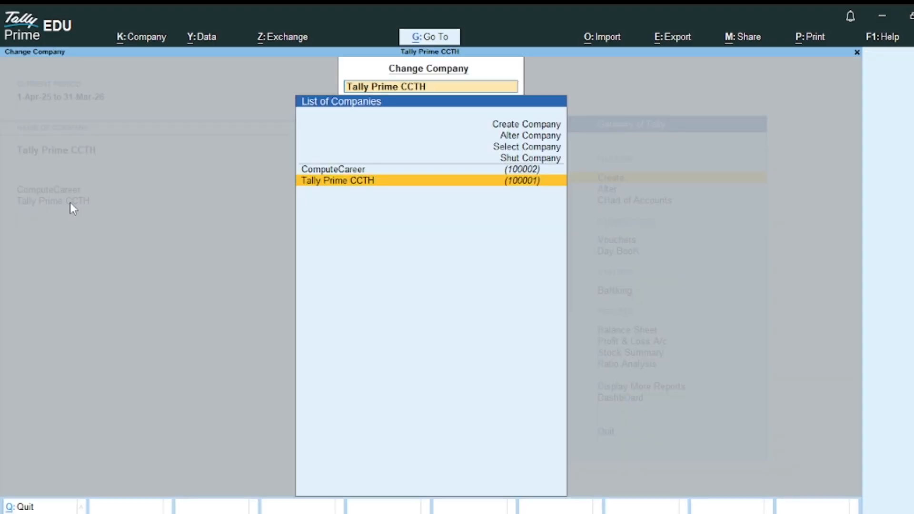
key(Up)
key(Up)
key(Up)
key(Up)
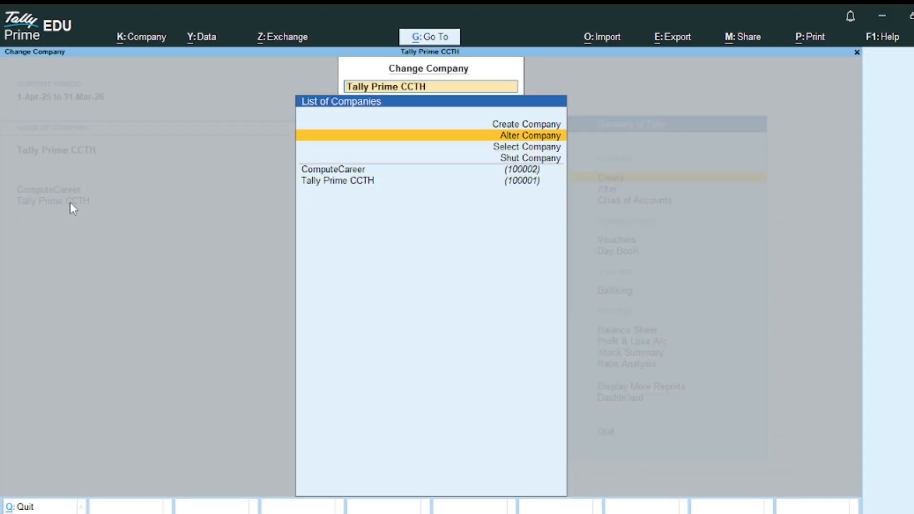
key(Return)
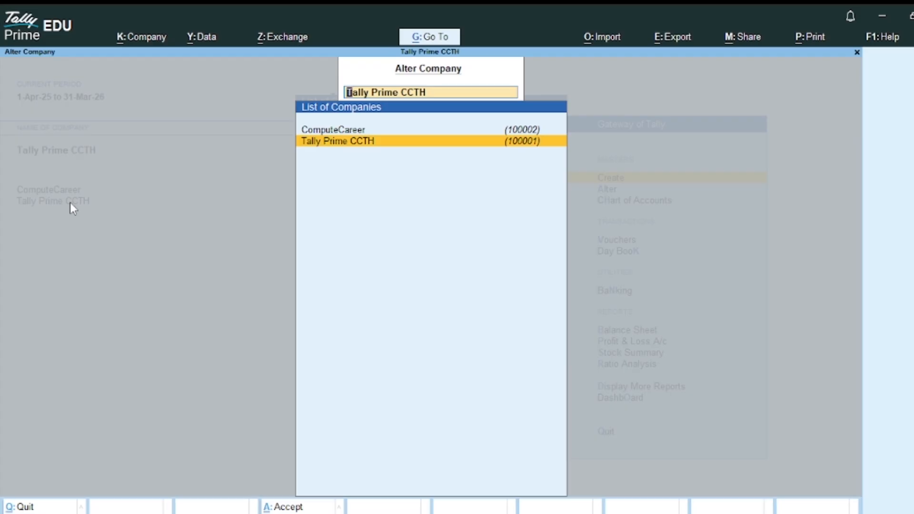
key(Up)
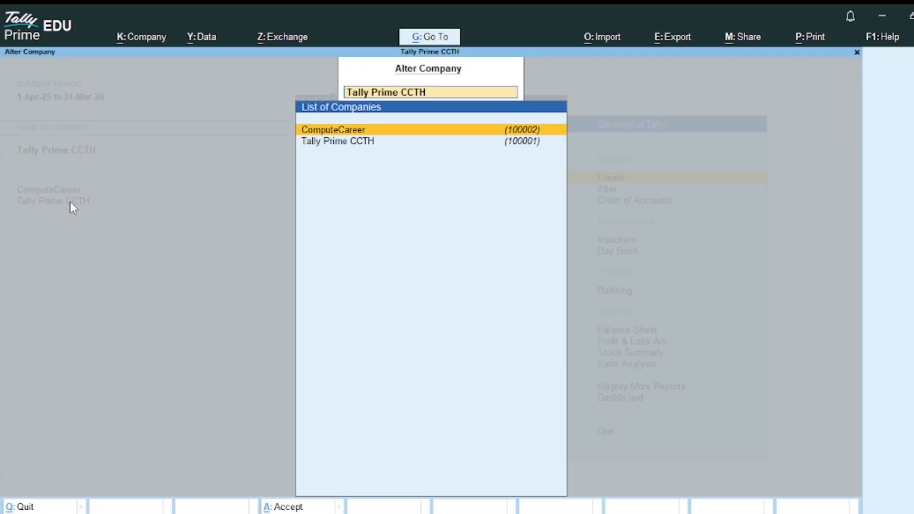
key(Return)
- Set Use User Access Control to Yes in the company configuration
key(Return)
key(Return)
key(Return)
key(Return)
key(Return)
key(Return)
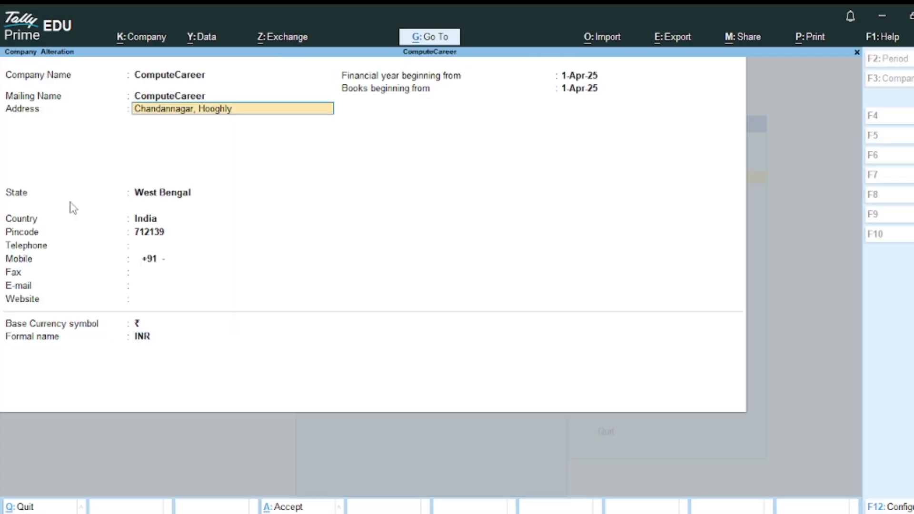
key(Return)
key(Return)
key(Return)
key(Return)
key(Return)
key(Return)
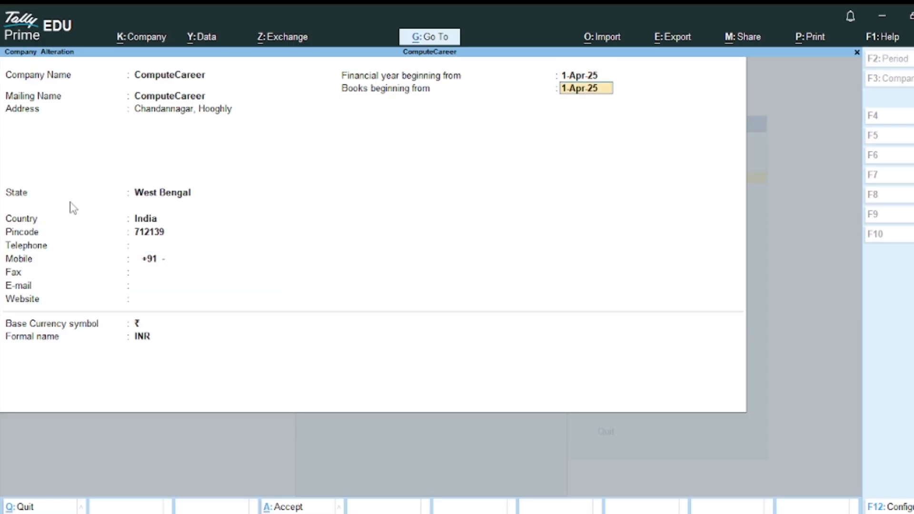
key(Return)
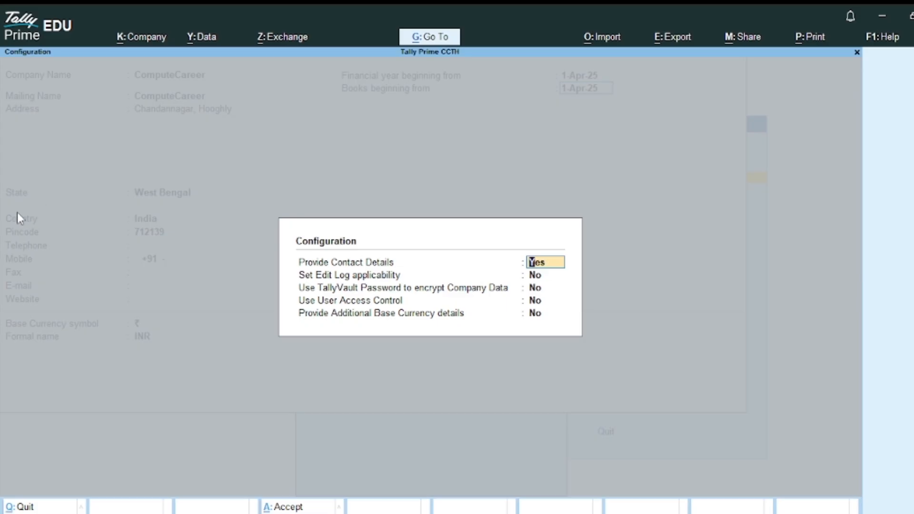
key(Return)
key(Return)
key(Return)
text(y)
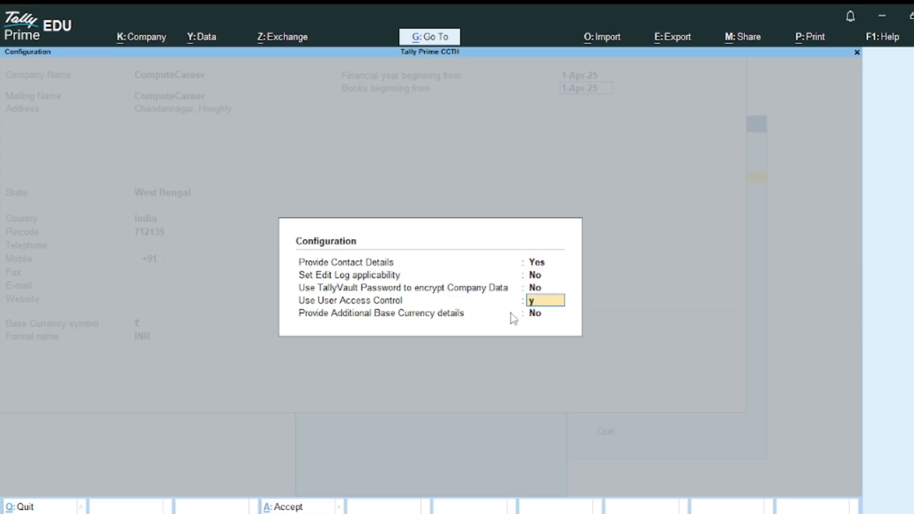
key(Return)
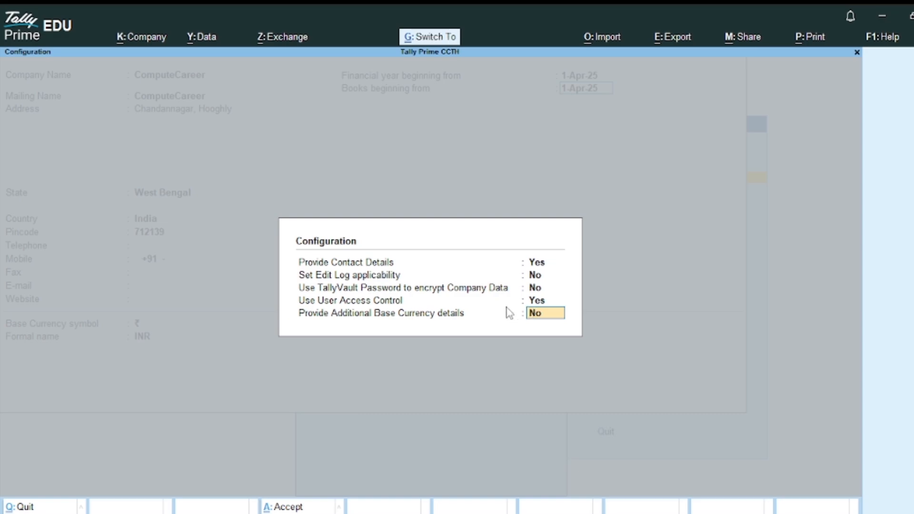
key(Return)
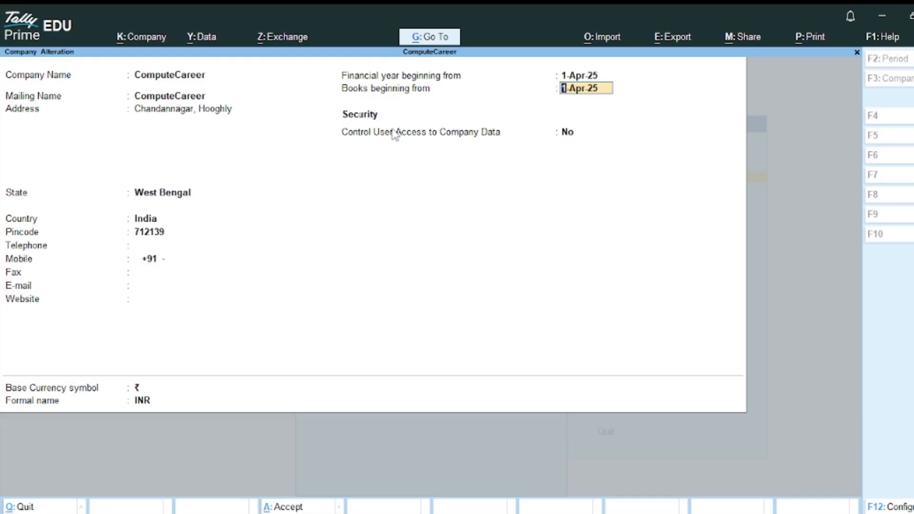
- Set Control User Access to Yes and enter the administrator username, password and confirmation
key(Return)
text(y)
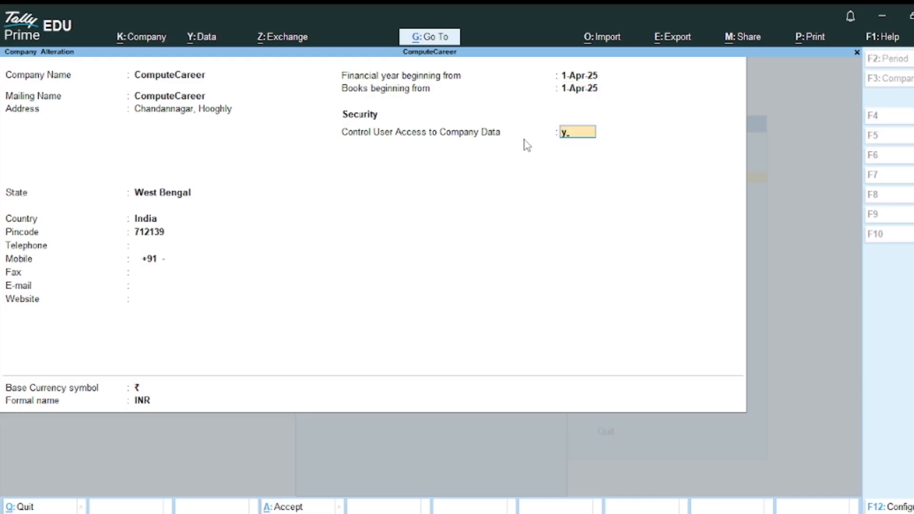
key(Return)
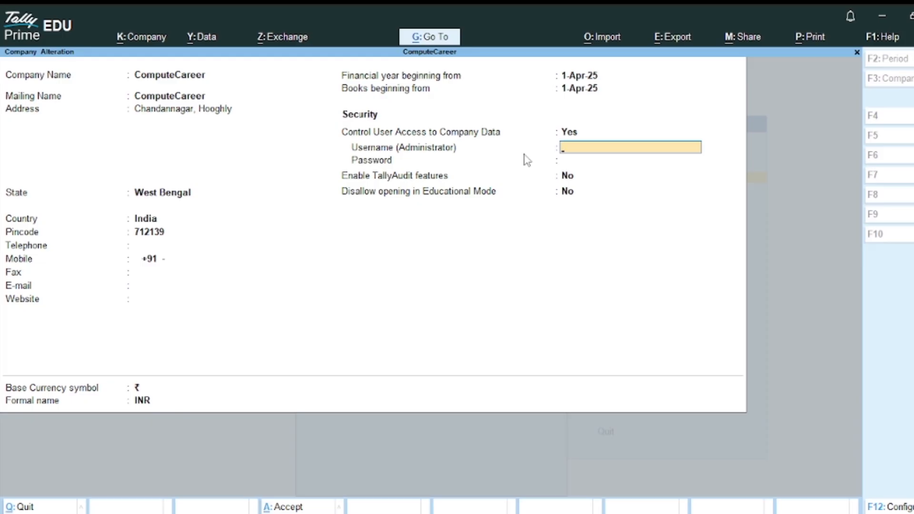
text(riki)
key(Return)
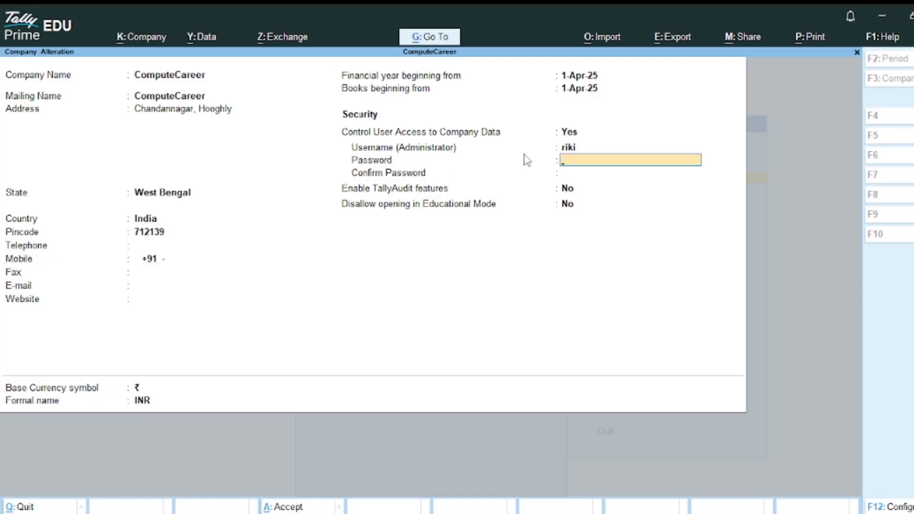
text(123)
key(Return)
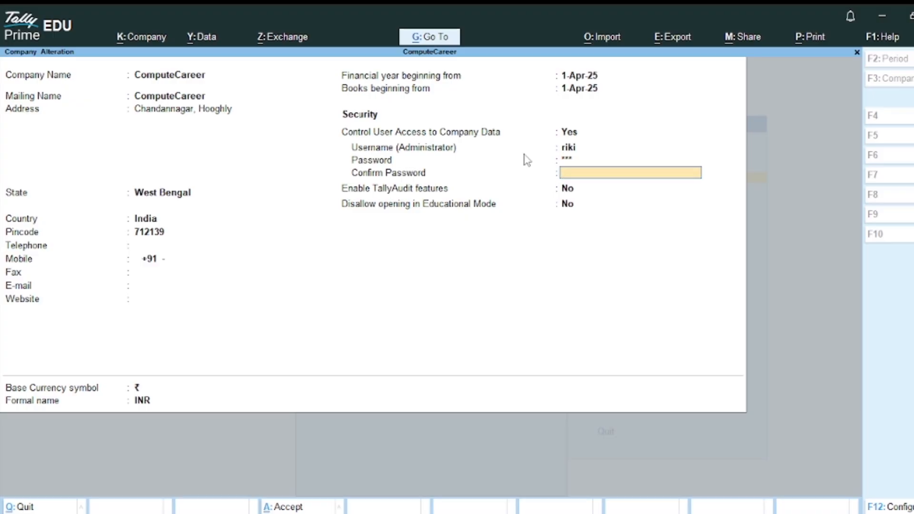
text(123)
key(Return)
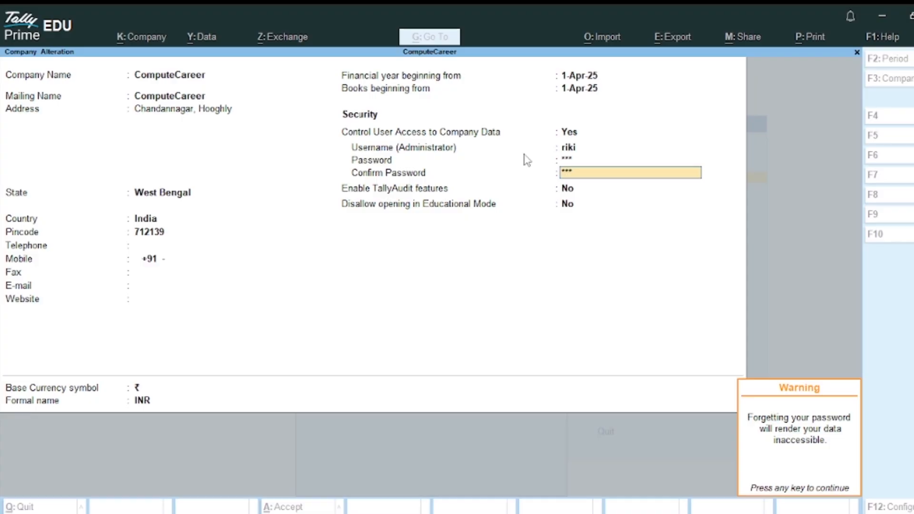
- Dismiss the forgotten-password warning and save ComputeCareer's alteration
key(Return)
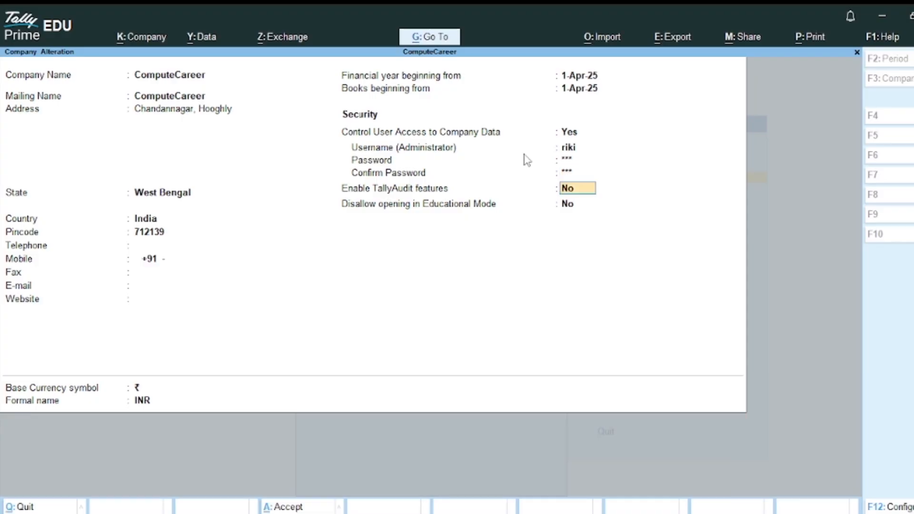
key(Return)
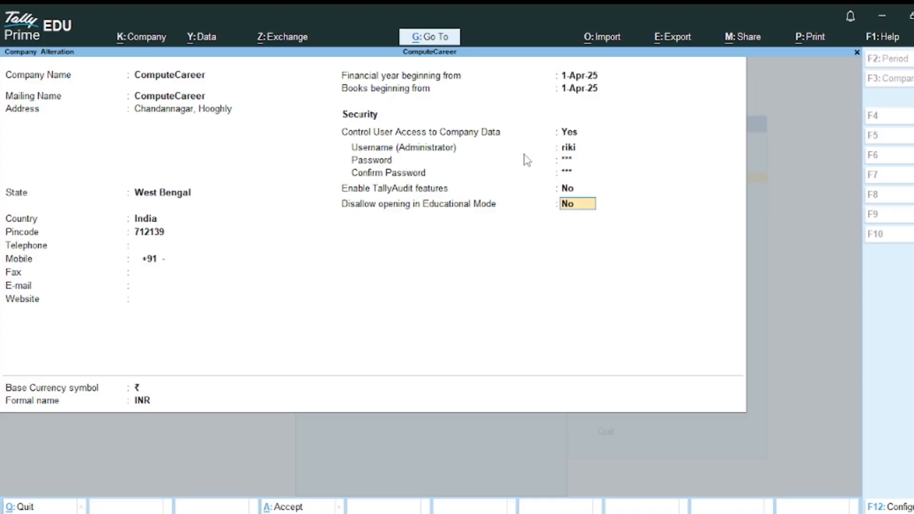
key(Up)
key(Return)
key(Return)
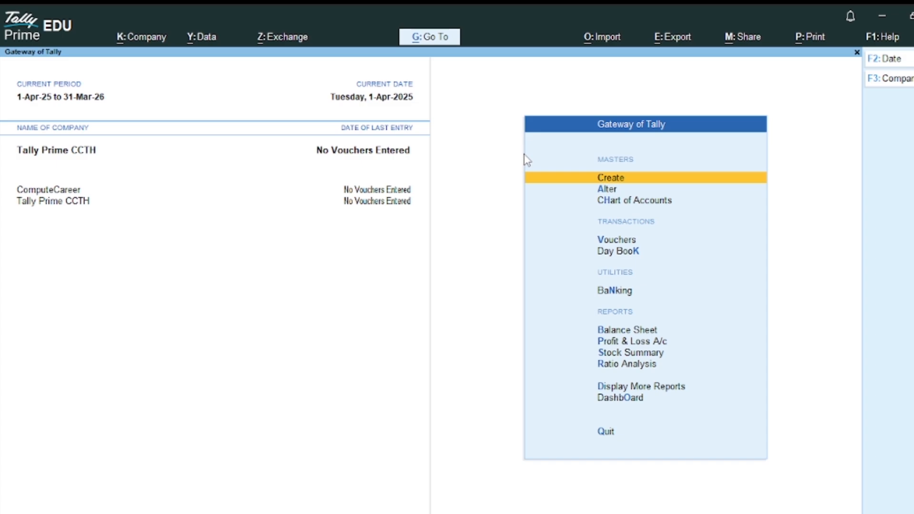
- Shut ComputeCareer via Ctrl+F3, leaving only Tally Prime CCTH loaded
key(ctrl+F3)
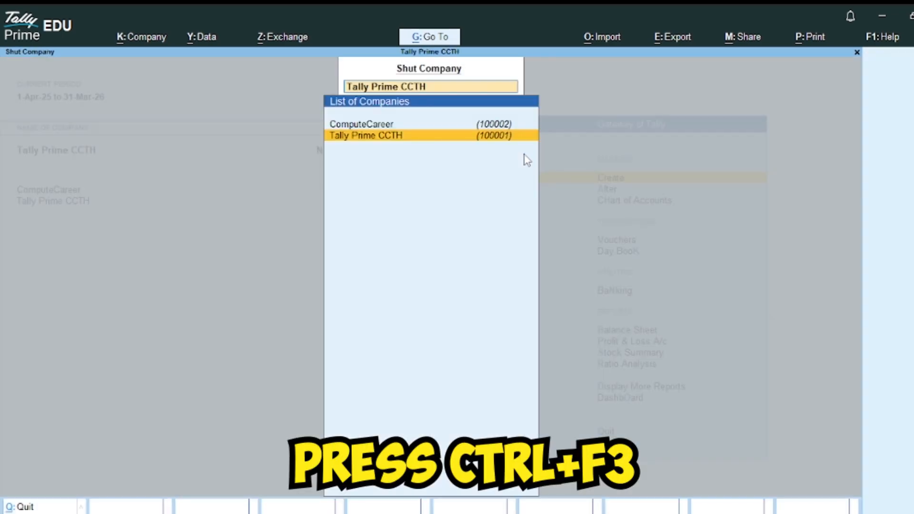
key(Up)
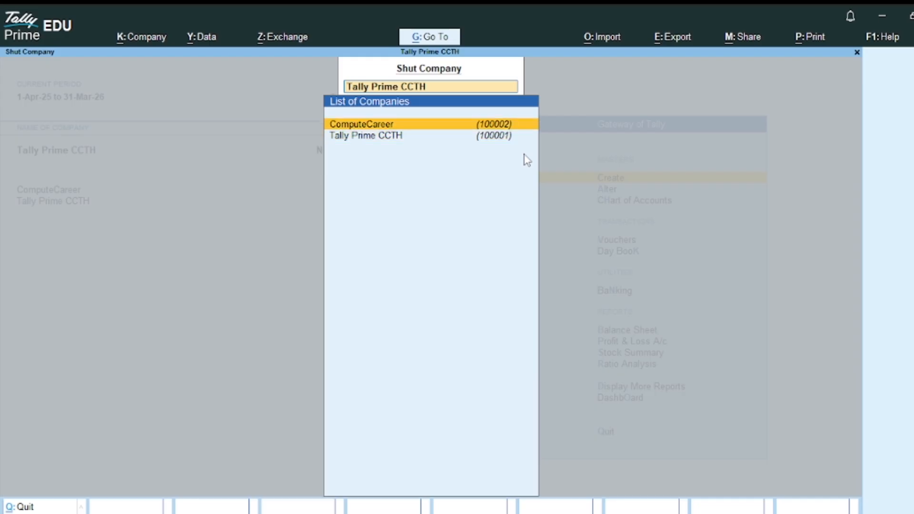
key(Return)
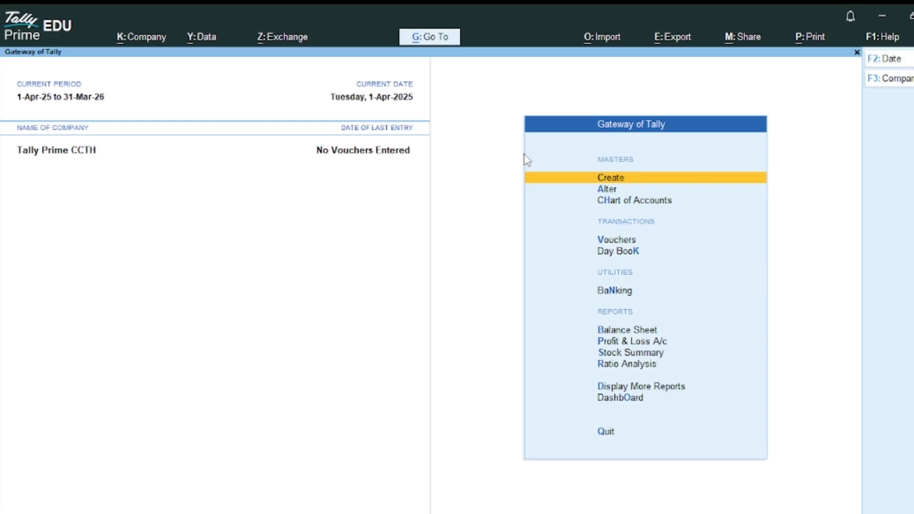
key(alt+F3)
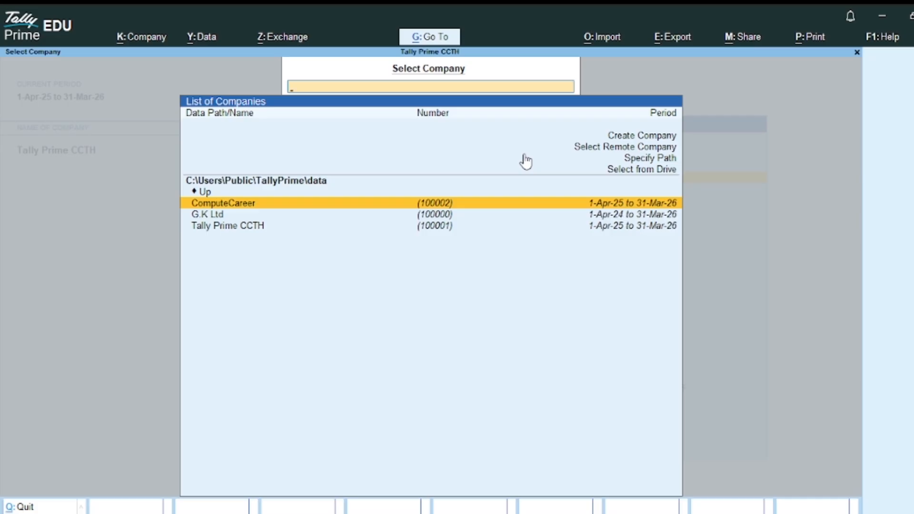
- Load ComputeCareer from Select Company, logging in with the administrator username and password
key(Return)
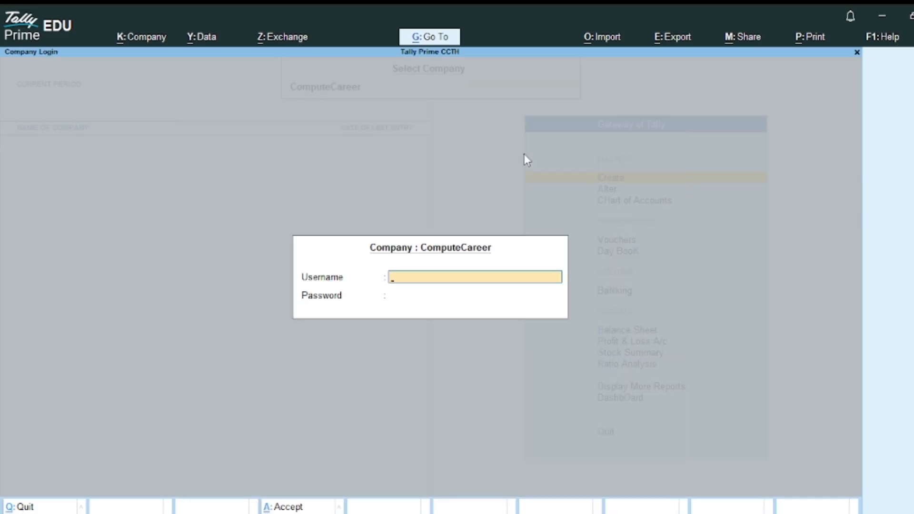
text(riki)
key(Return)
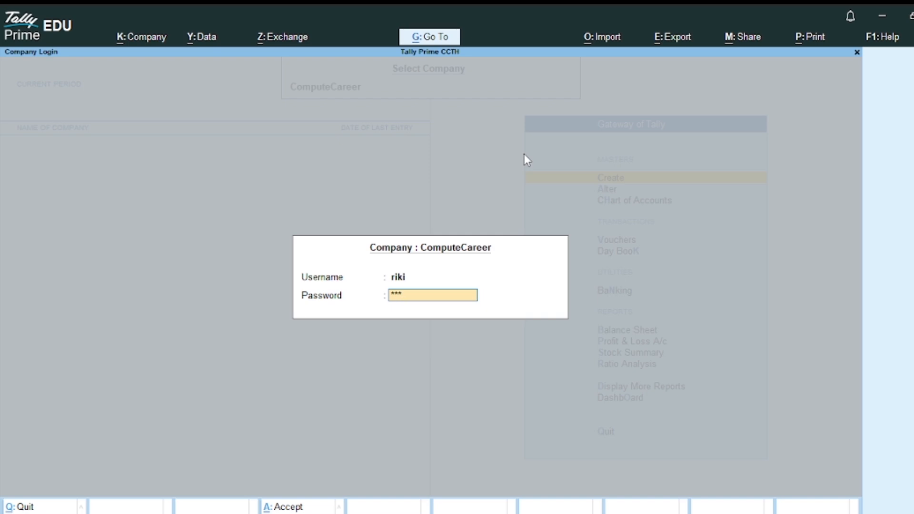
key(Return)
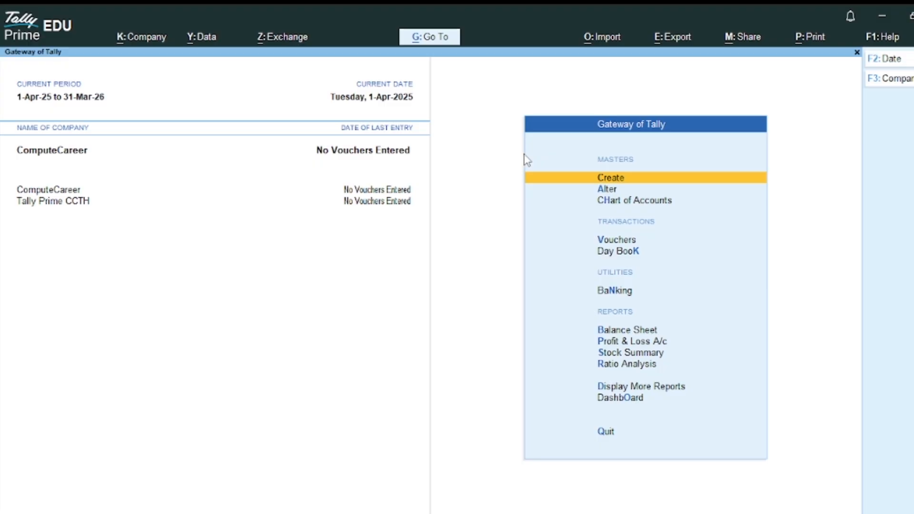
- Open Tally Prime CCTH's alteration form and delete it with Alt+D, confirming Yes
key(F3)
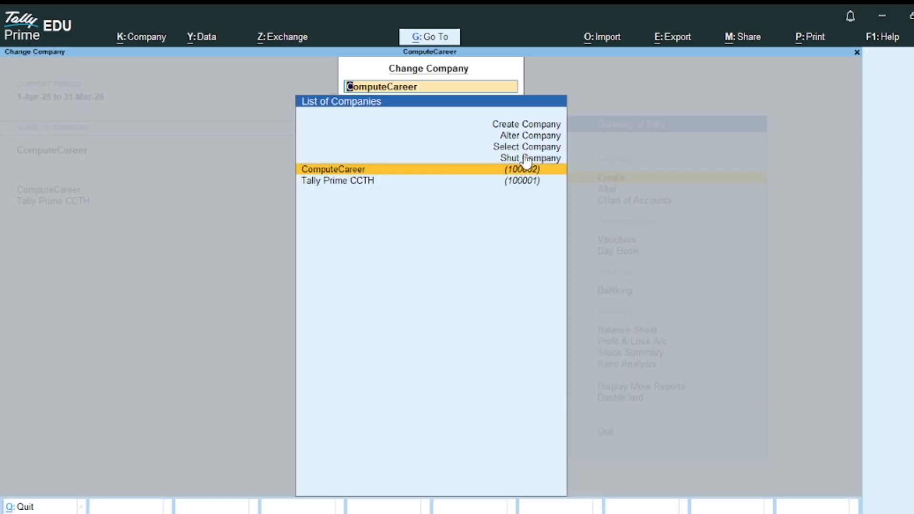
key(Up)
key(Up)
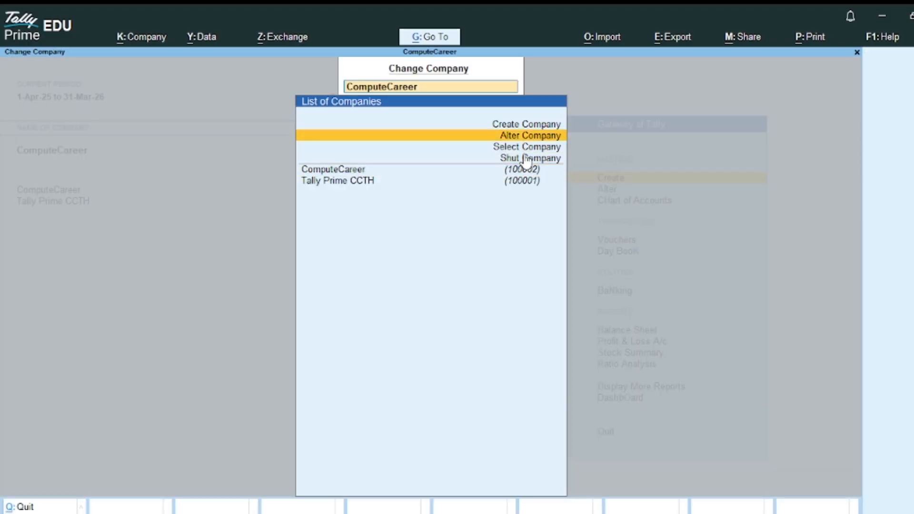
key(Return)
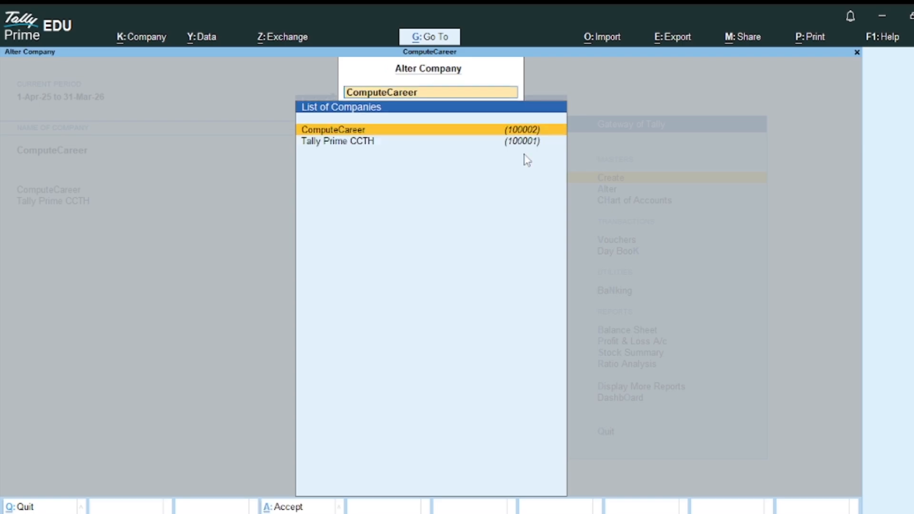
key(Down)
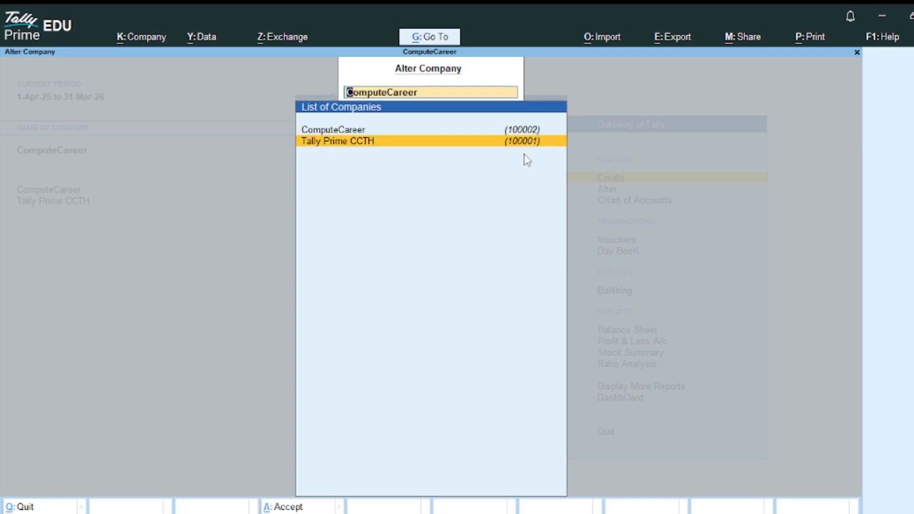
key(Return)
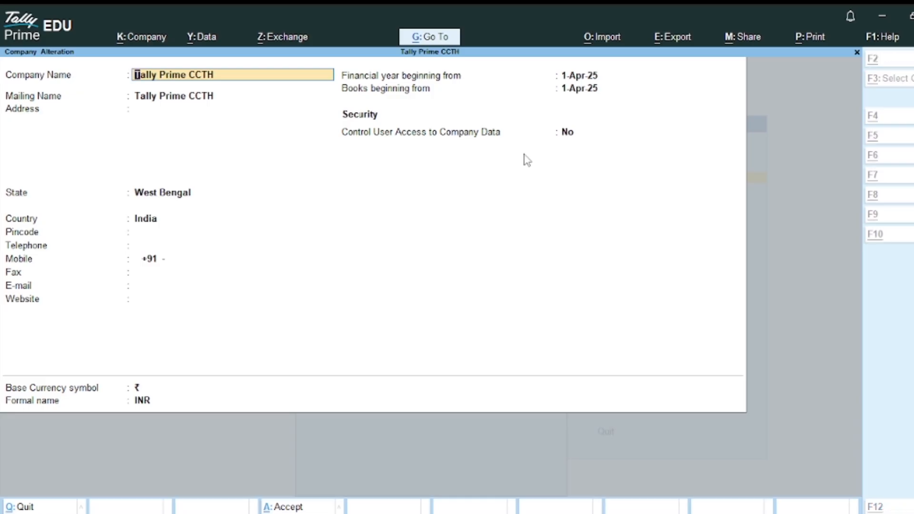
key(alt+d)
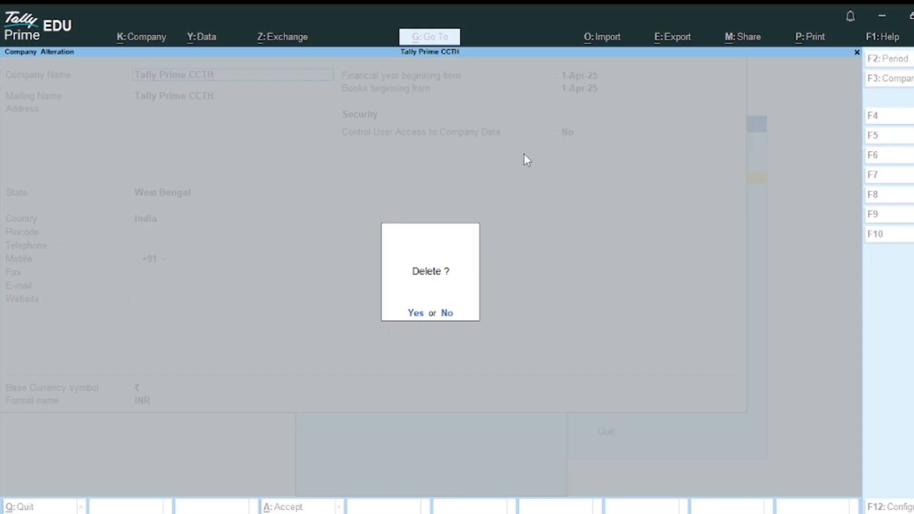
key(y)
key(y)
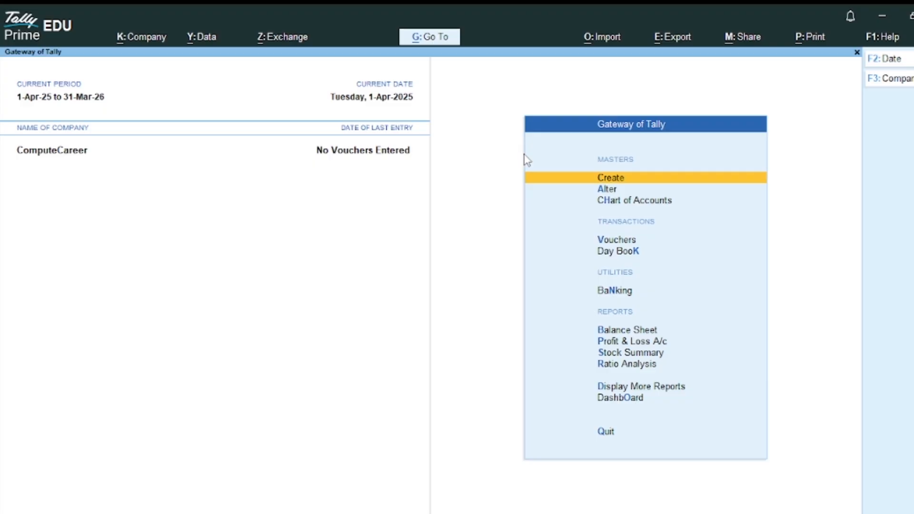